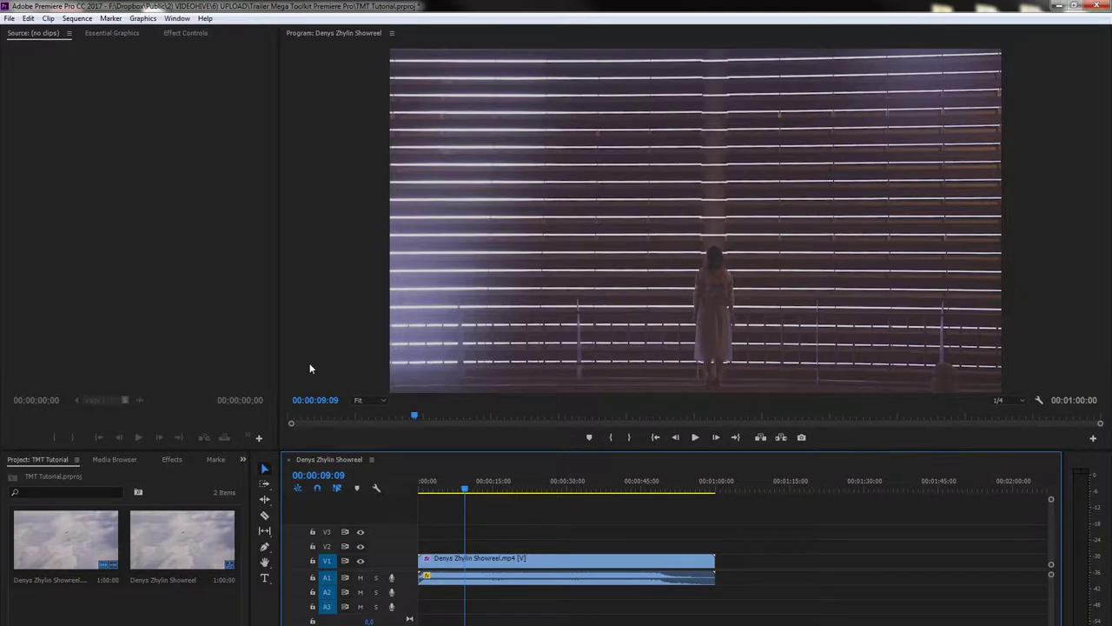
Install the 'All The Papers in The World Type 1.mogrt' template from the TMT Titles folder.
{"action": "left_click", "coordinate": [143, 18]}
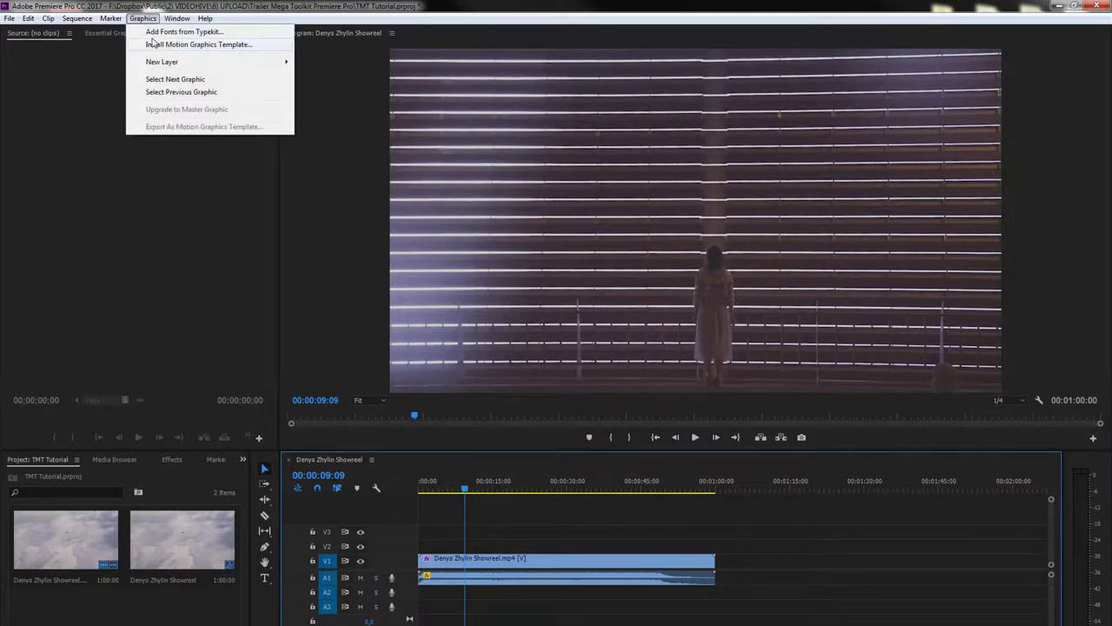
{"action": "left_click", "coordinate": [154, 42]}
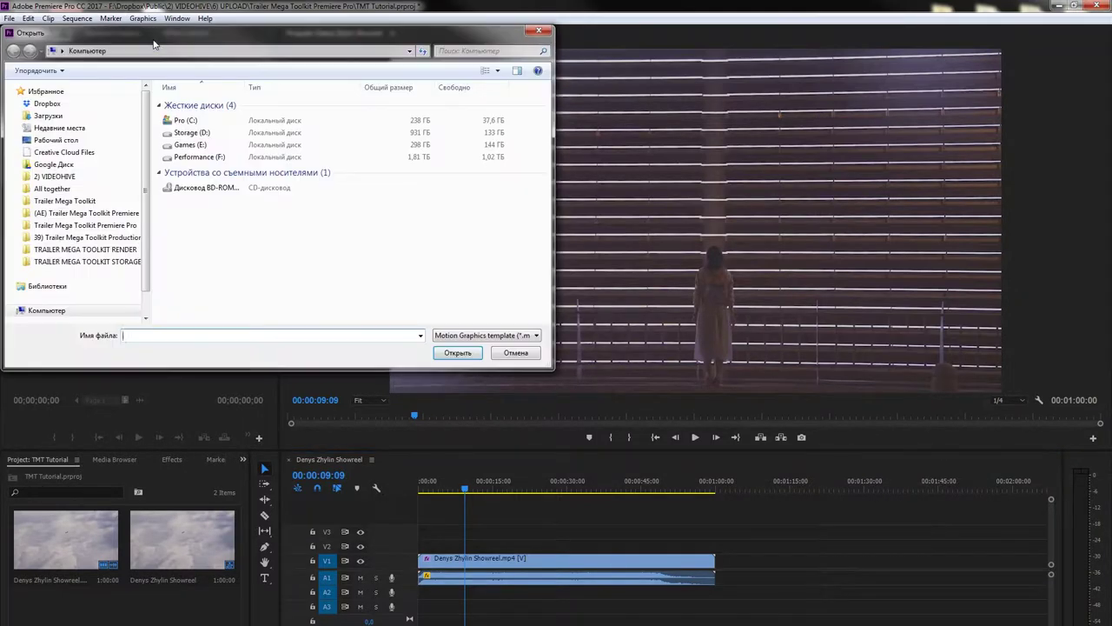
{"action": "left_click", "coordinate": [81, 225]}
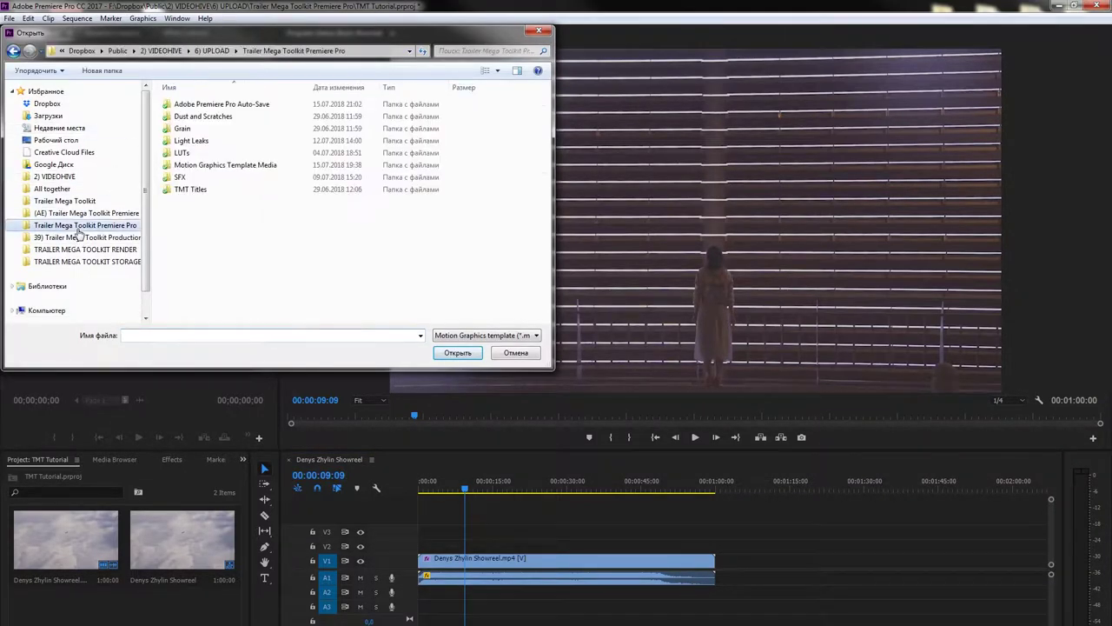
{"action": "double_click", "coordinate": [187, 188]}
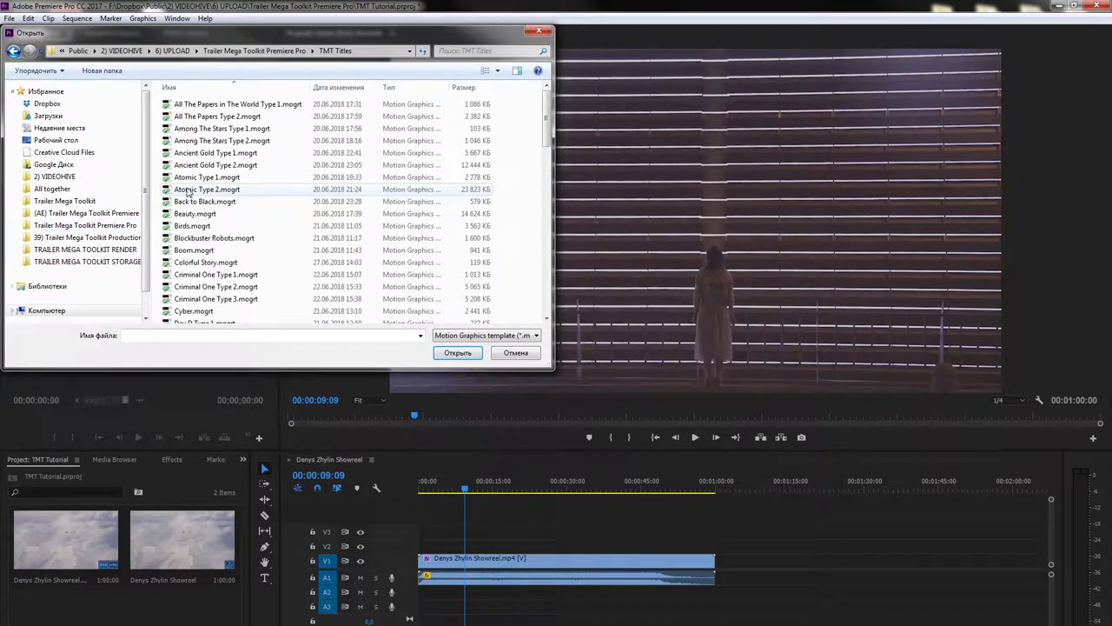
{"action": "double_click", "coordinate": [202, 106]}
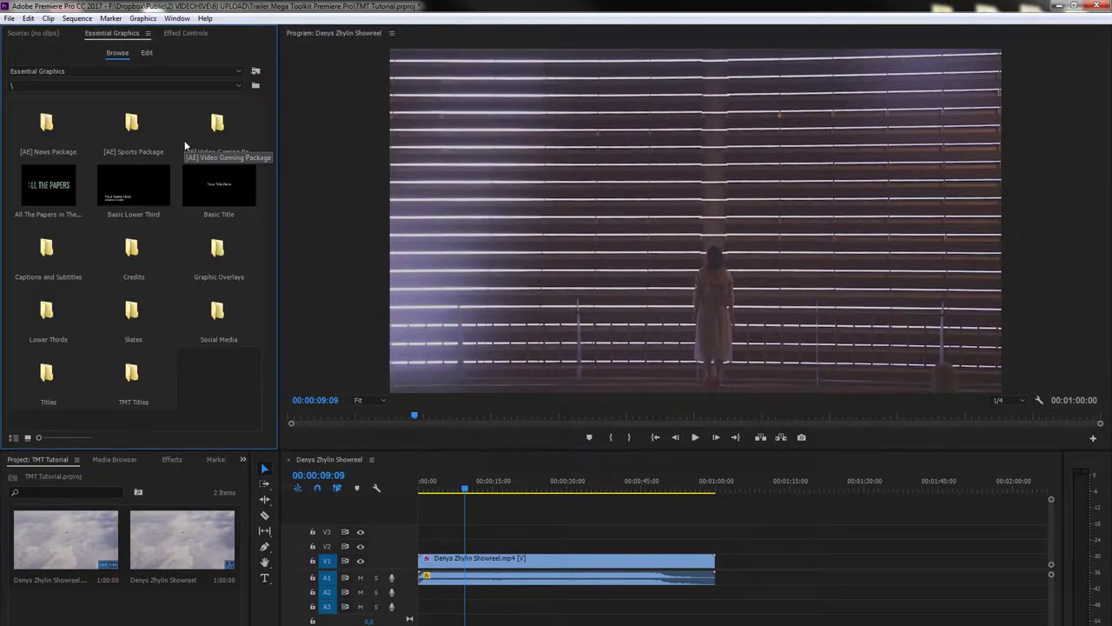
{"action": "left_click", "coordinate": [44, 187]}
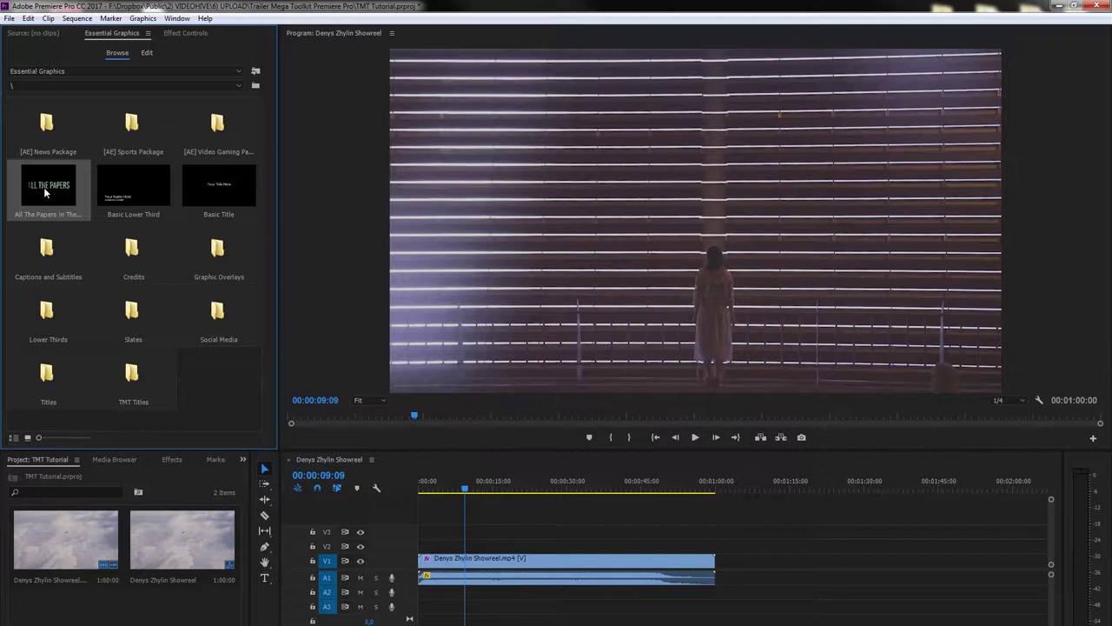
Browse from C: through Users, AppData, Roaming, Adobe, Common to Essential Graphics and select TMT Titles.
{"action": "left_click_drag", "start_coordinate": [43, 187], "coordinate": [415, 490]}
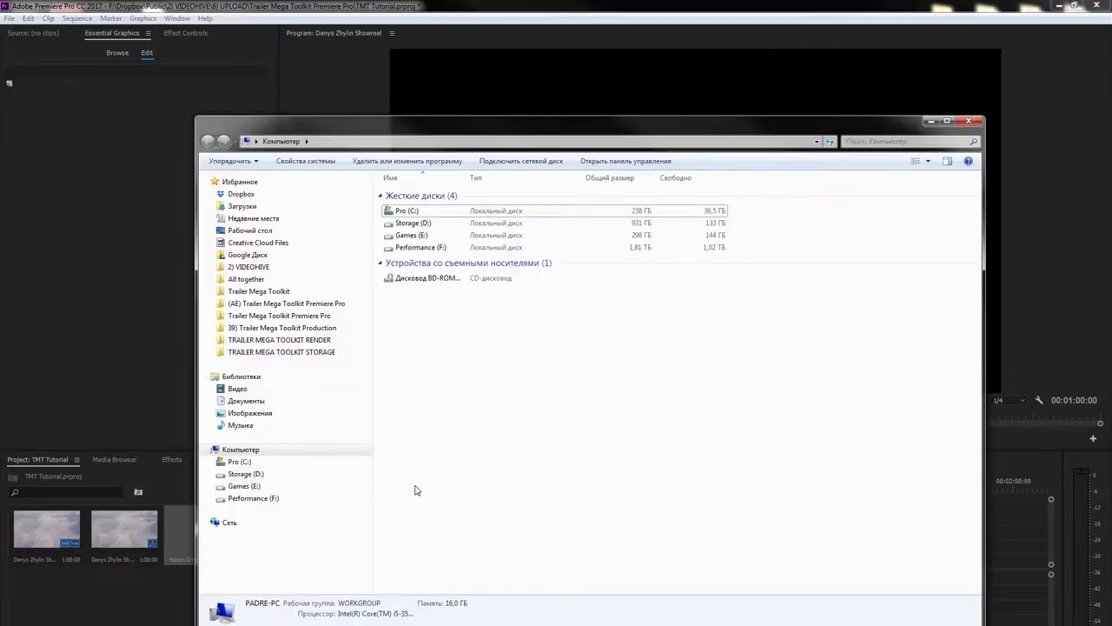
{"action": "double_click", "coordinate": [408, 213]}
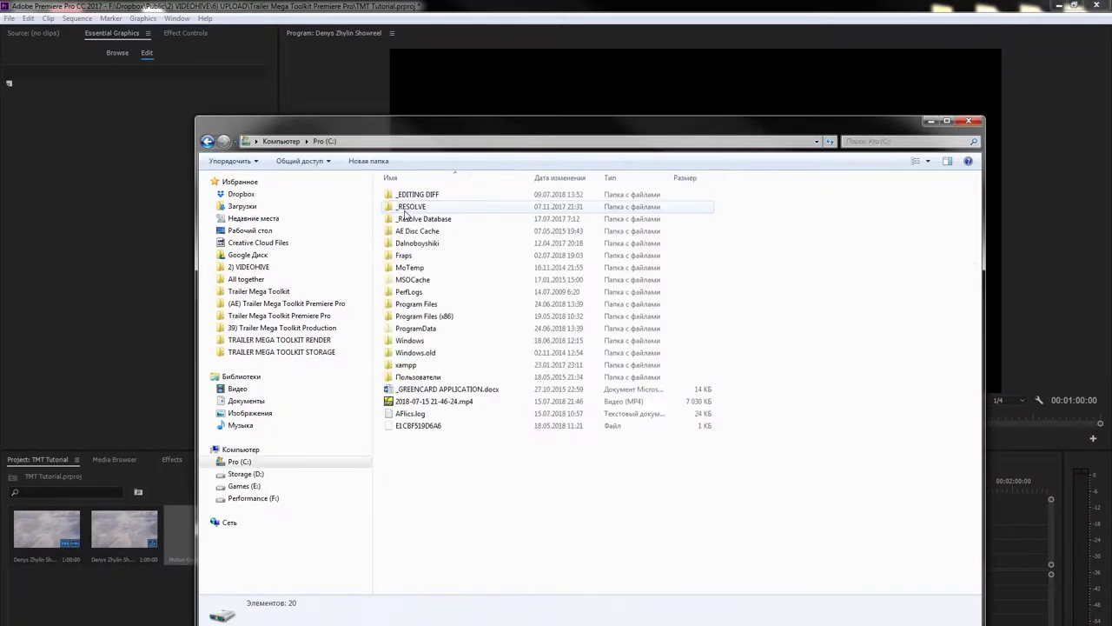
{"action": "double_click", "coordinate": [417, 376]}
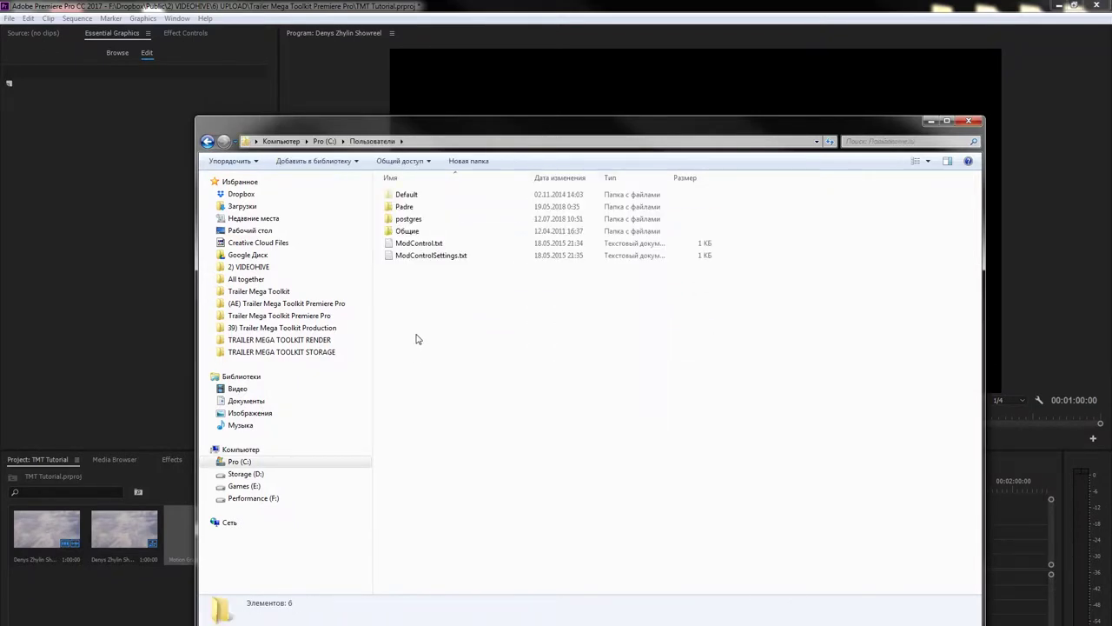
{"action": "double_click", "coordinate": [407, 208]}
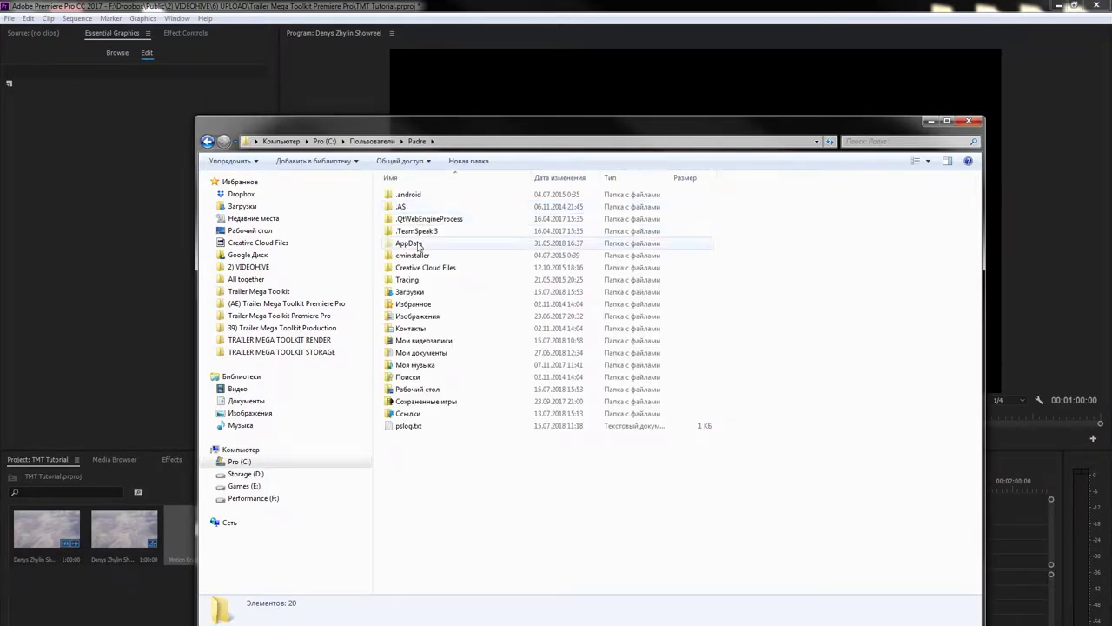
{"action": "double_click", "coordinate": [415, 243]}
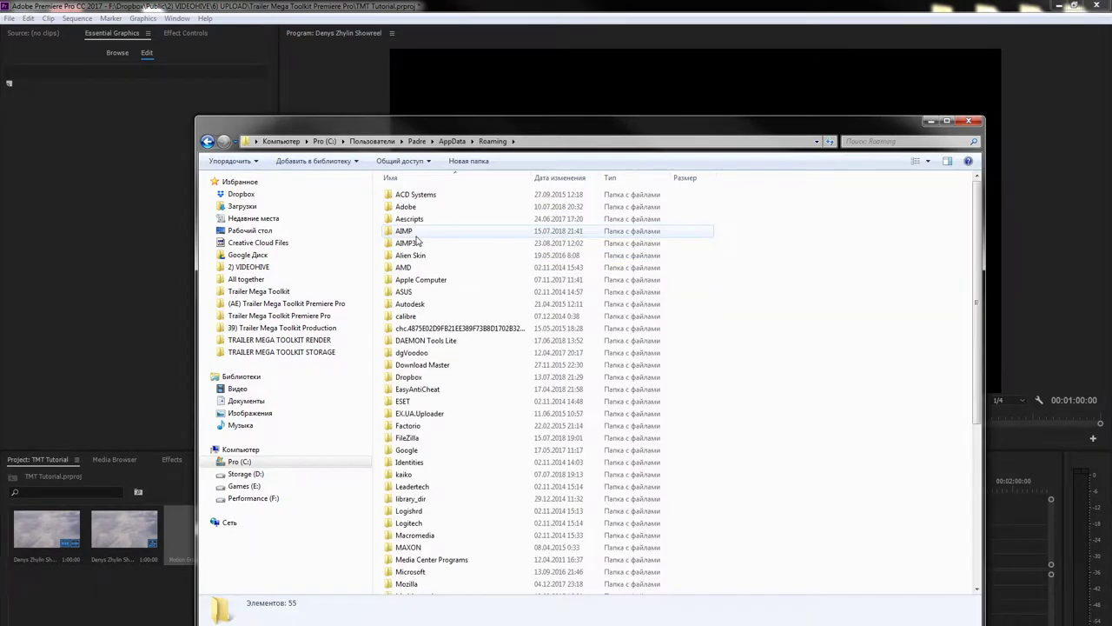
{"action": "double_click", "coordinate": [420, 207]}
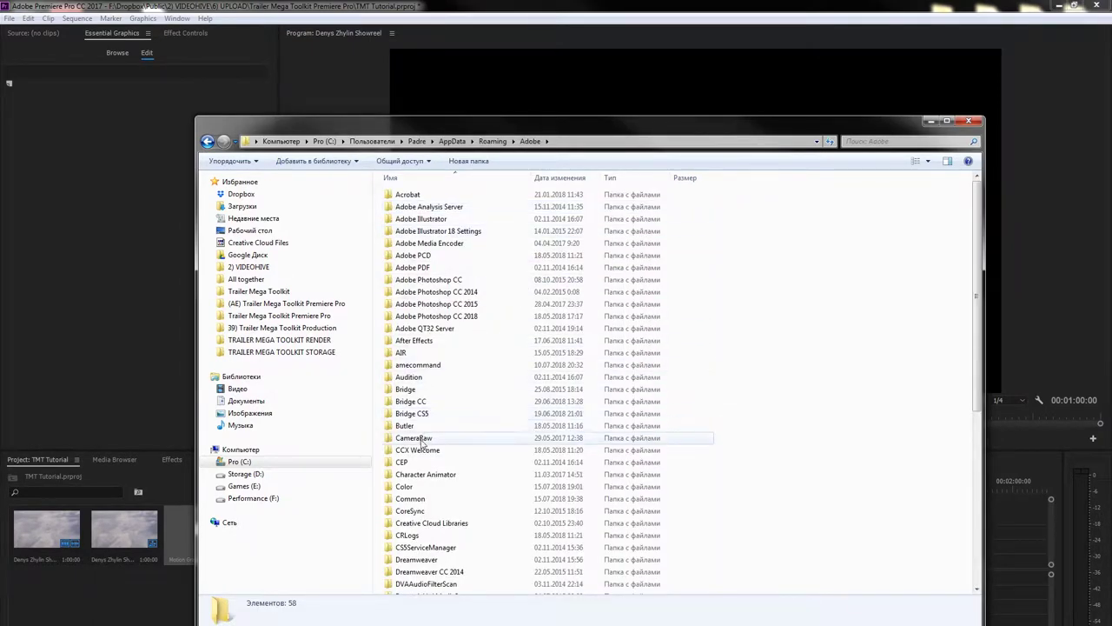
{"action": "double_click", "coordinate": [423, 500]}
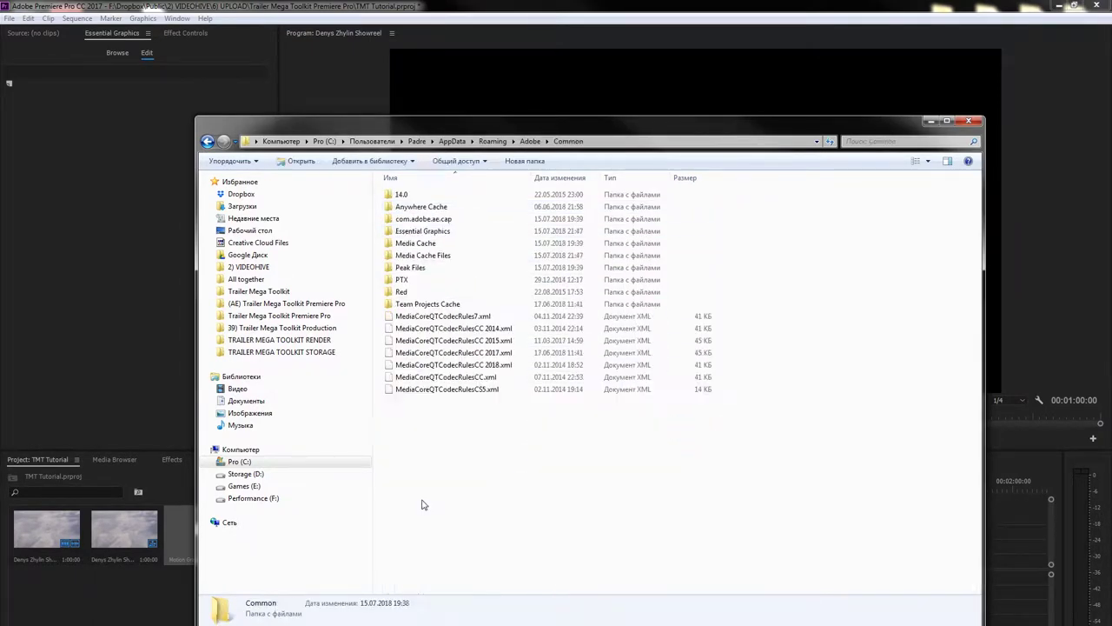
{"action": "double_click", "coordinate": [416, 232]}
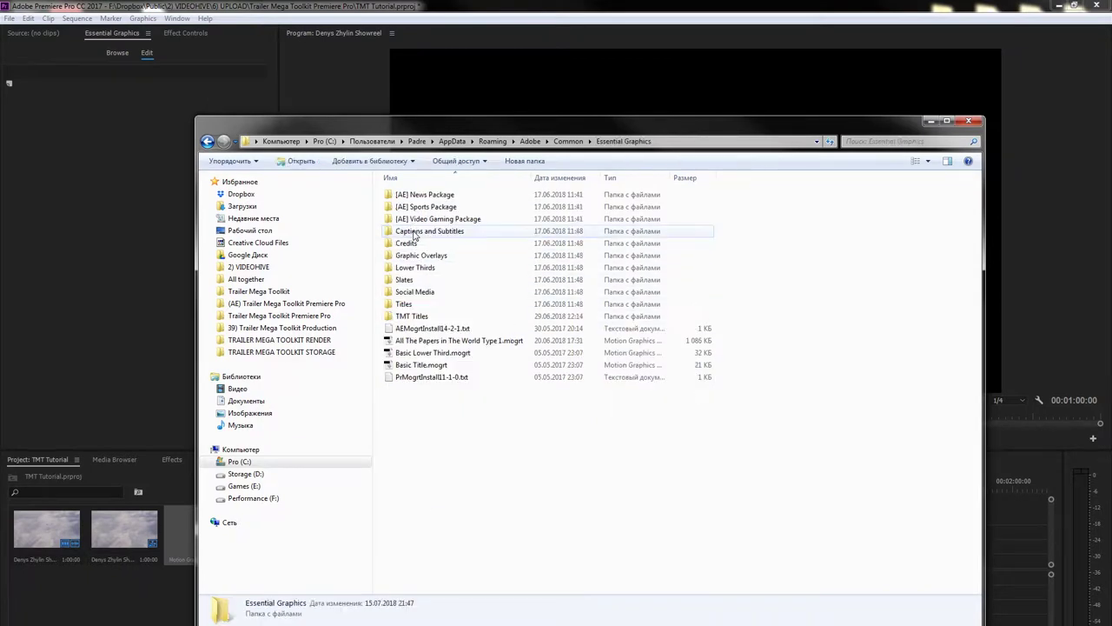
{"action": "left_click", "coordinate": [419, 317]}
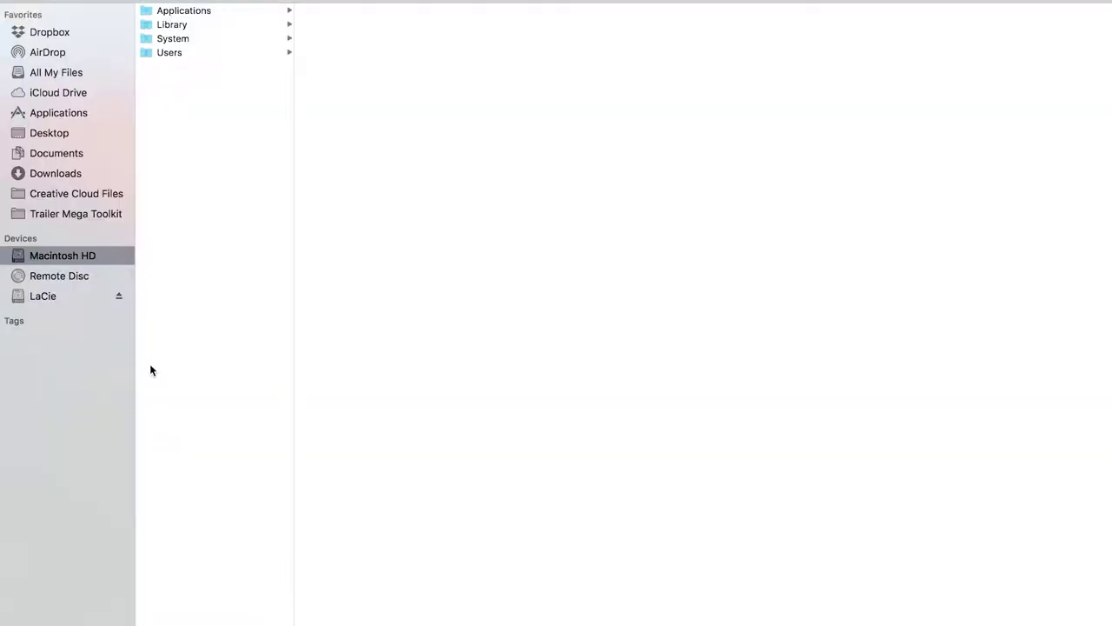
Navigate Macintosh HD to Library/Application Support/Adobe/Common/Essential Graphics in Finder's column view.
{"action": "left_click", "coordinate": [179, 26]}
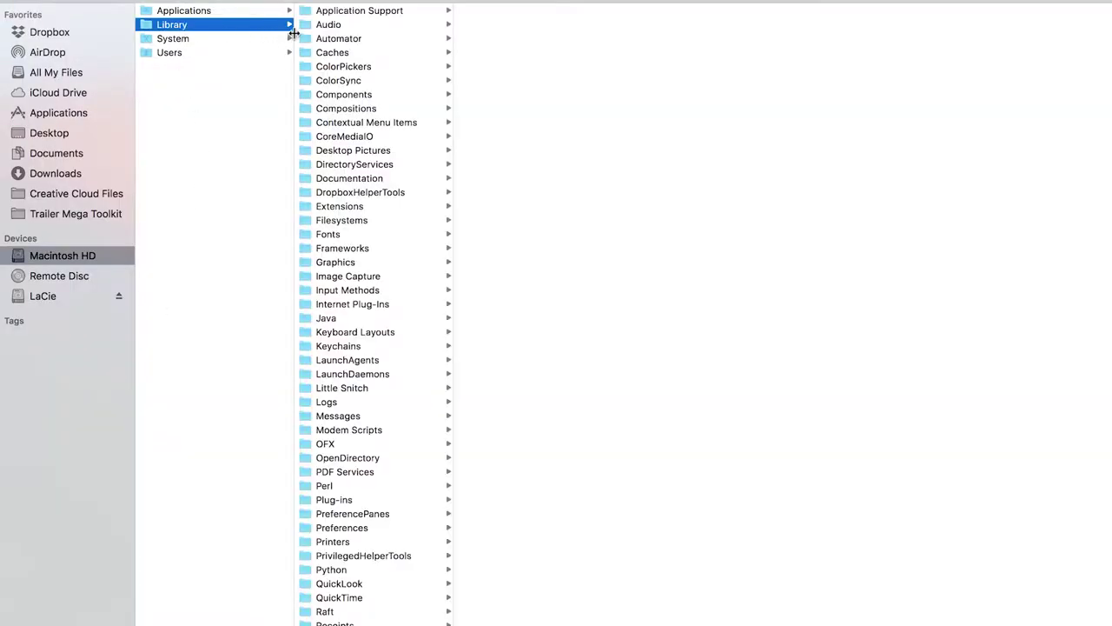
{"action": "left_click", "coordinate": [365, 13]}
{"action": "left_click", "coordinate": [491, 12]}
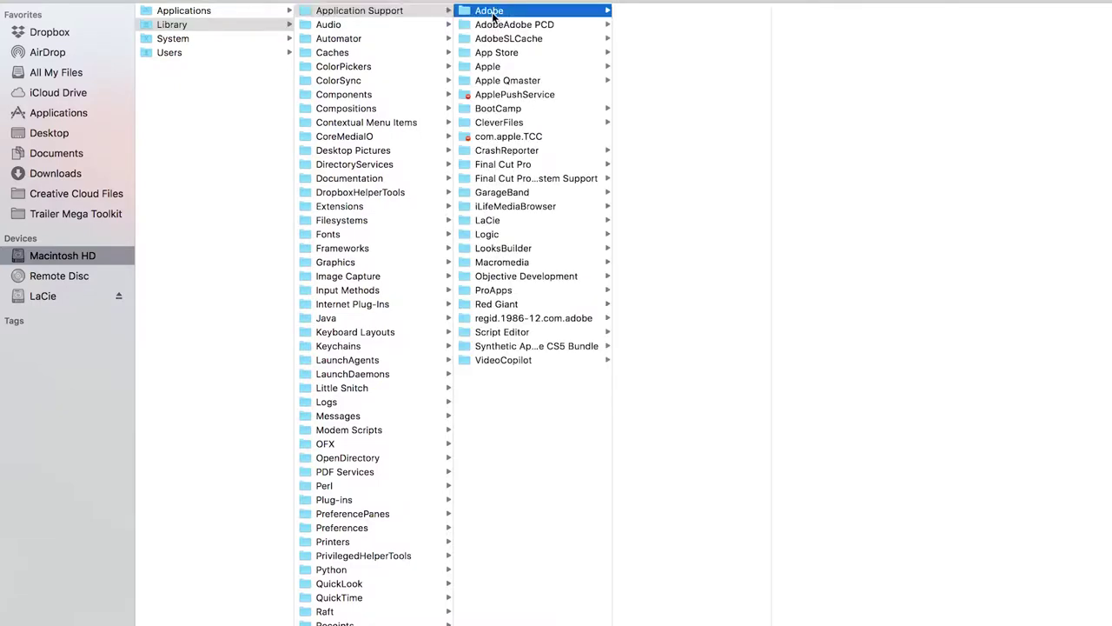
{"action": "left_click", "coordinate": [662, 391]}
{"action": "left_click", "coordinate": [848, 28]}
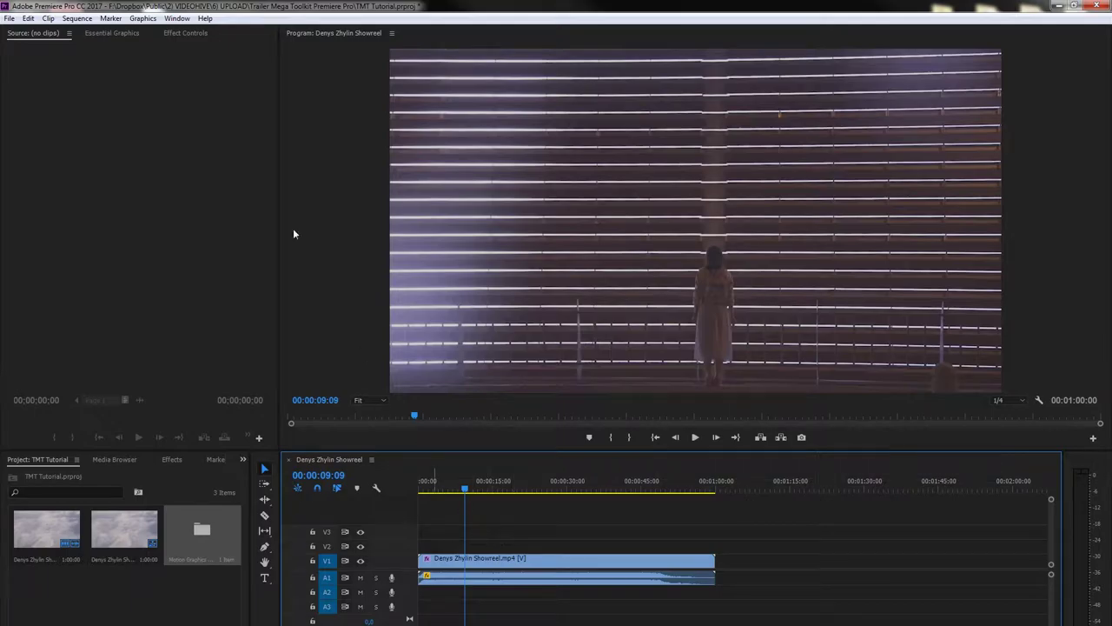
Show the Essential Graphics panel from the Window menu and open the TMT Titles template folder.
{"action": "left_click", "coordinate": [177, 18]}
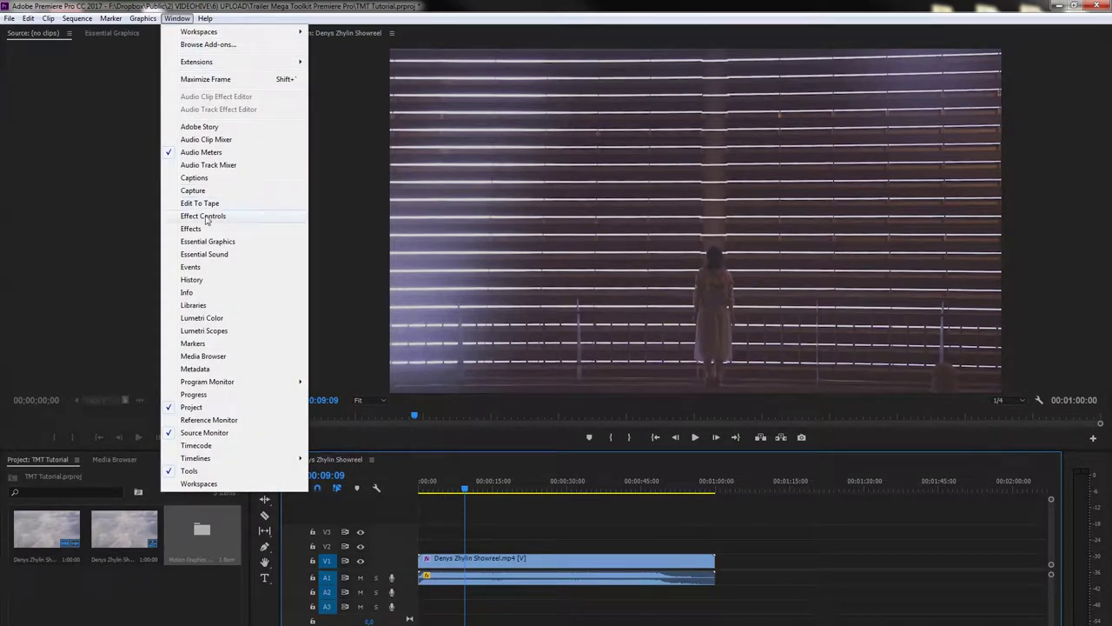
{"action": "left_click", "coordinate": [205, 243]}
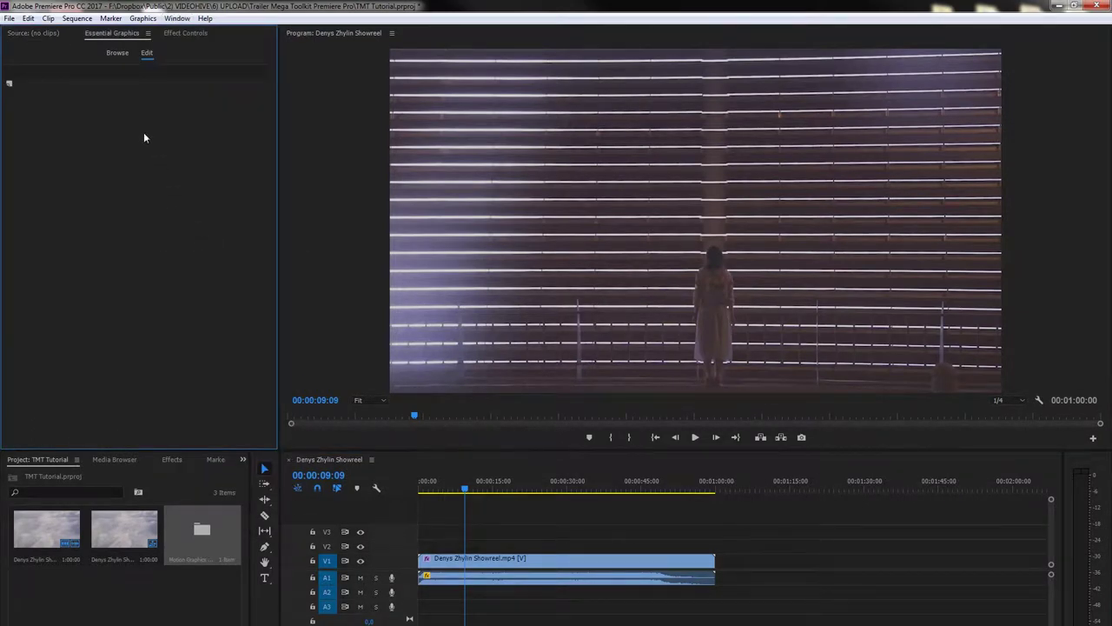
{"action": "double_click", "coordinate": [135, 369]}
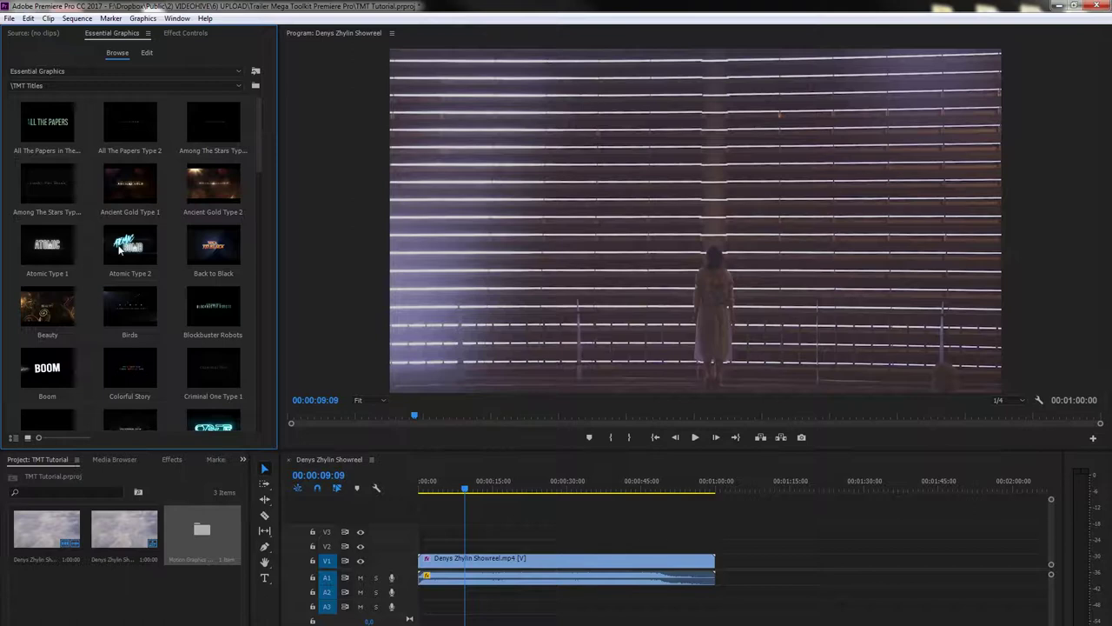
Place the Atomic Type 2 title on V2 above the showreel and set its Motion Scale to 50.
{"action": "left_click_drag", "start_coordinate": [126, 248], "coordinate": [476, 549]}
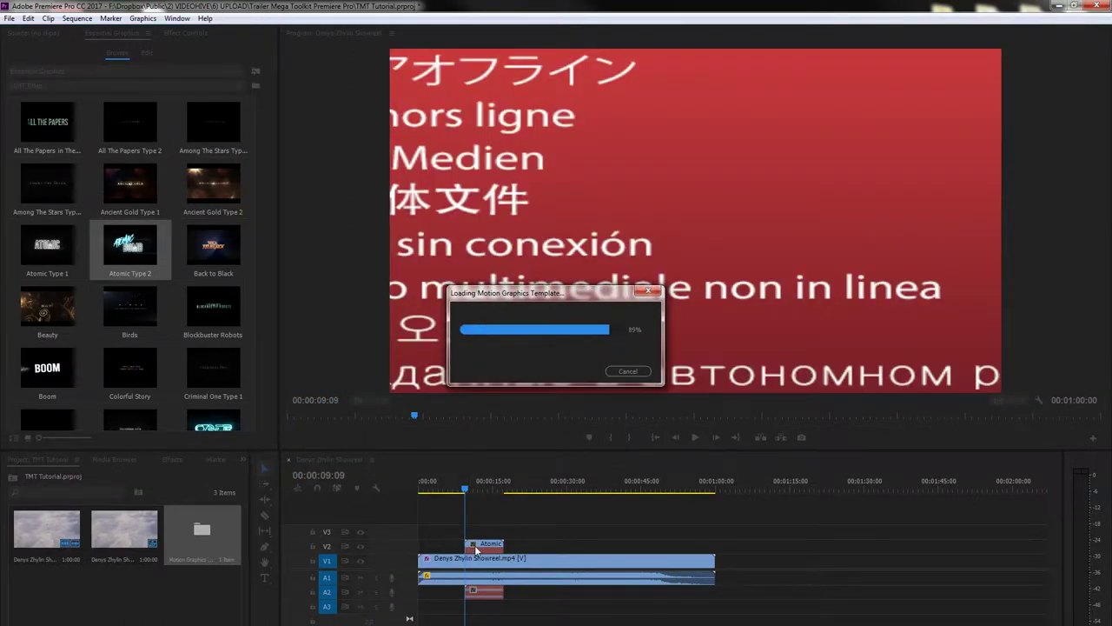
{"action": "left_click", "coordinate": [475, 547]}
{"action": "left_click", "coordinate": [170, 33]}
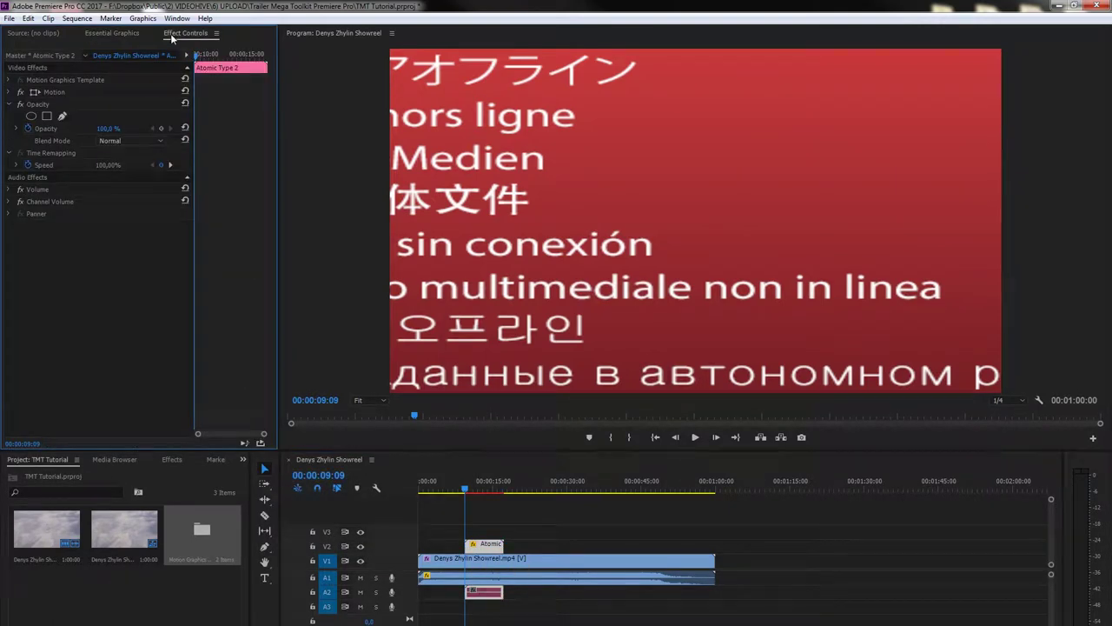
{"action": "left_click", "coordinate": [9, 91]}
{"action": "left_click", "coordinate": [108, 116]}
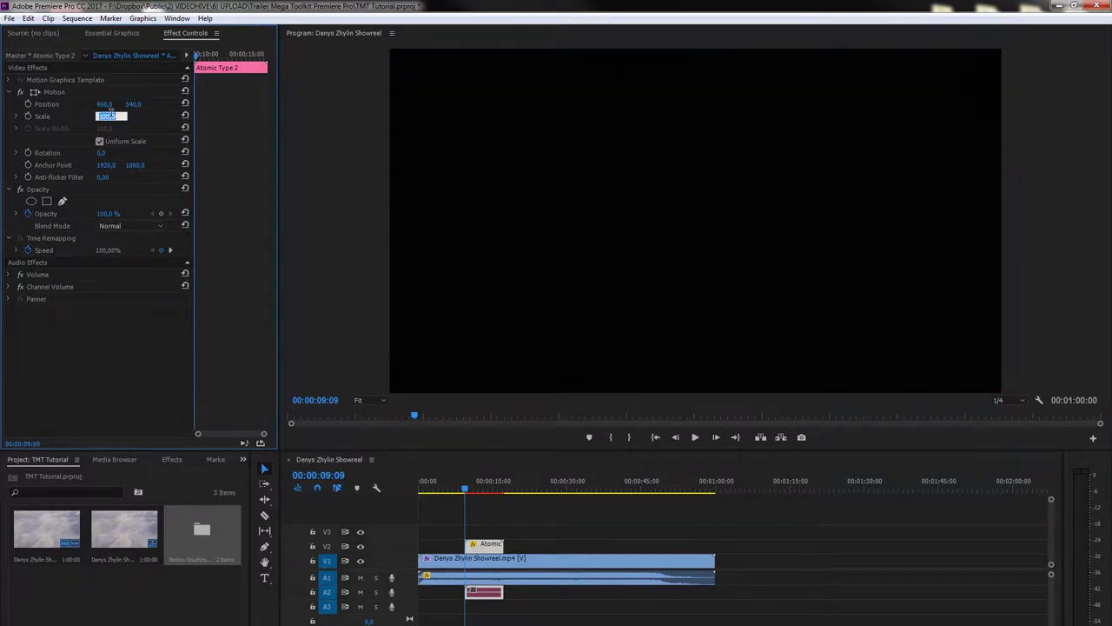
{"action": "type", "text": "50"}
{"action": "key", "text": "Return"}
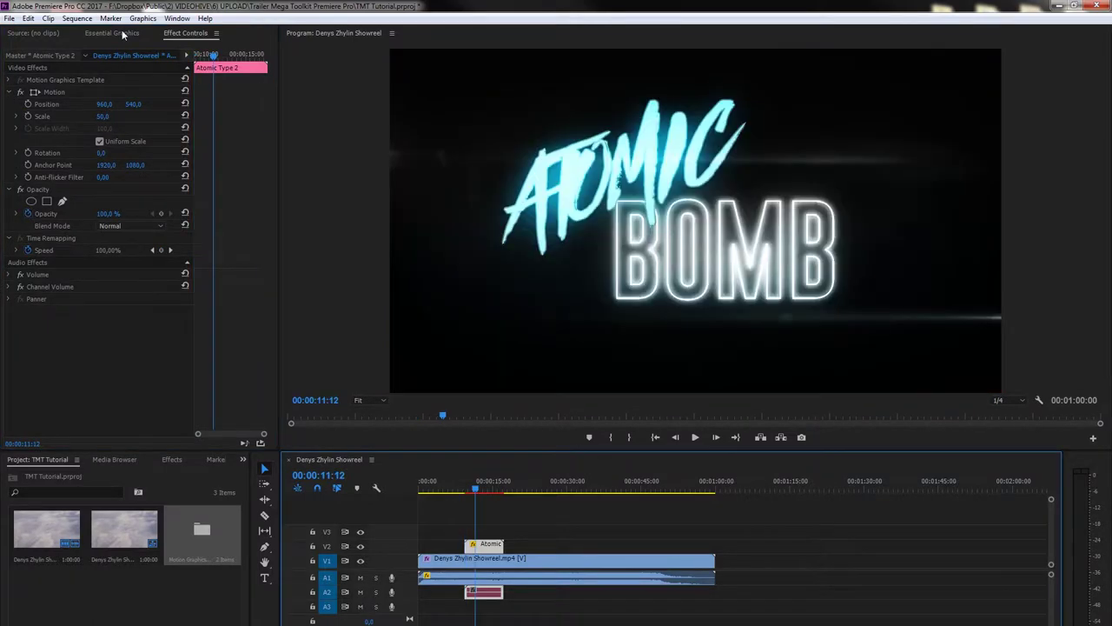
Replace the Atomic title's two text lines with 'title' and 'for me'.
{"action": "left_click", "coordinate": [112, 32]}
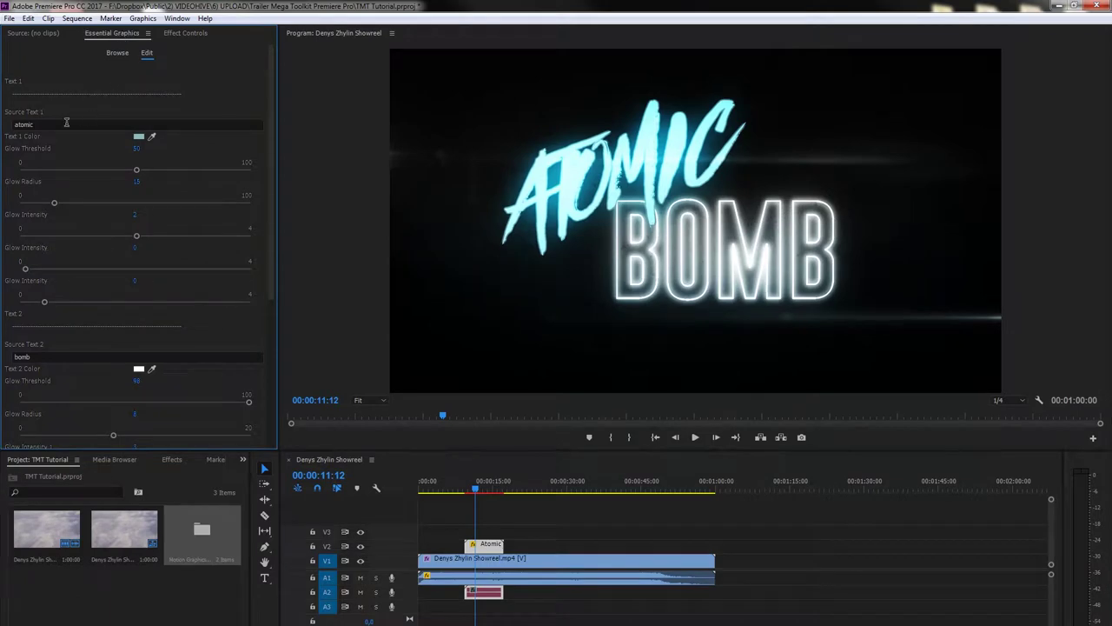
{"action": "left_click_drag", "start_coordinate": [68, 122], "coordinate": [2, 126]}
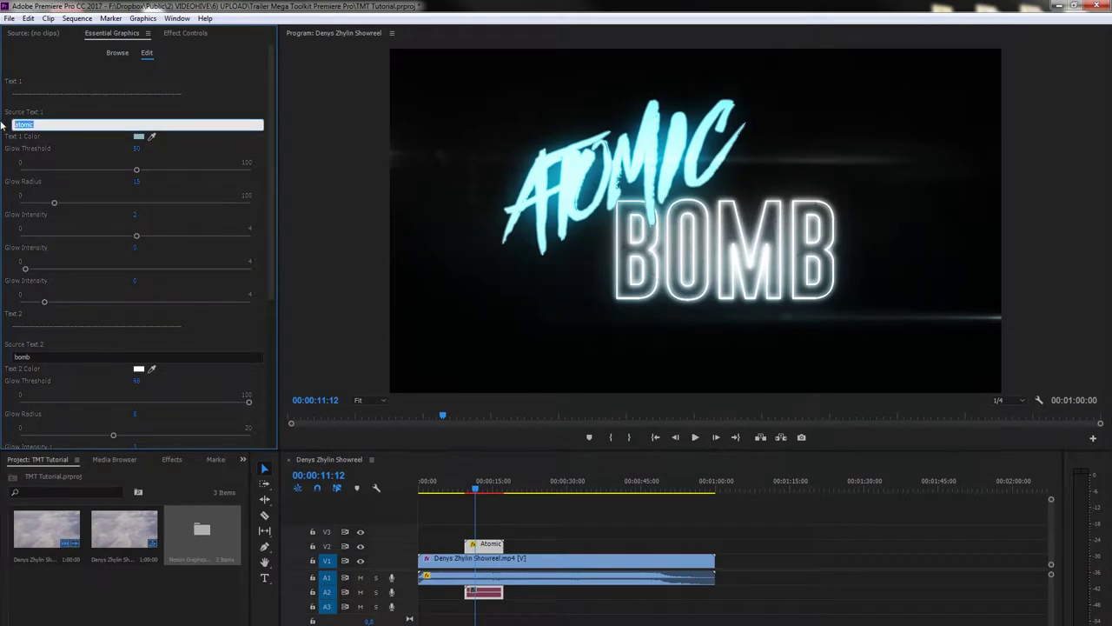
{"action": "type", "text": "title"}
{"action": "double_click", "coordinate": [45, 358]}
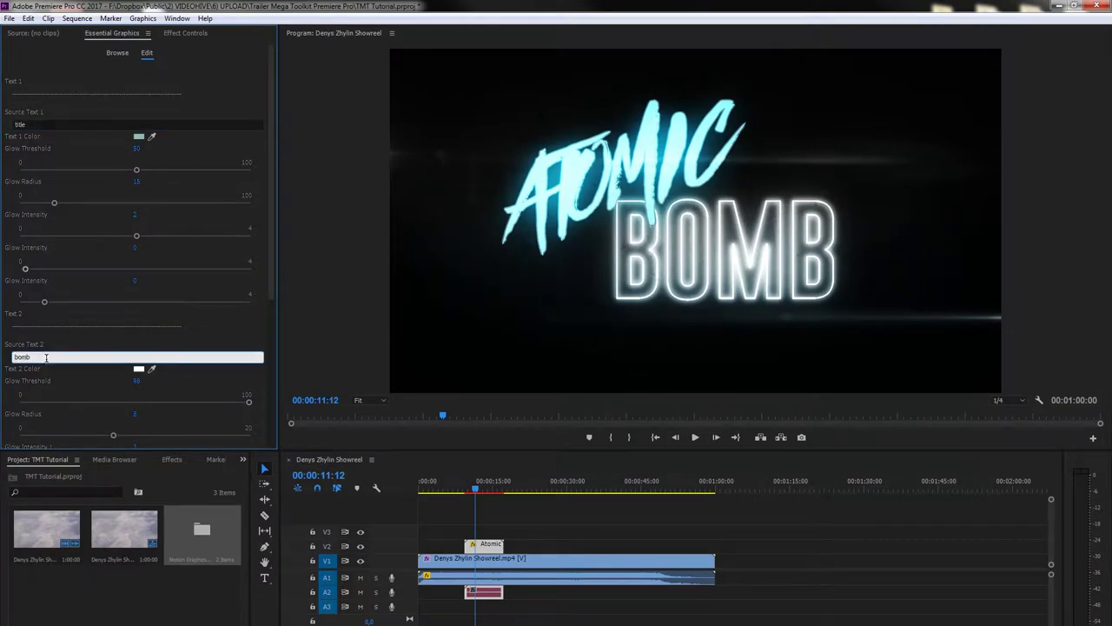
{"action": "type", "text": "for me"}
Recolour the first title line pink and give the second line a new colour.
{"action": "left_click", "coordinate": [72, 331]}
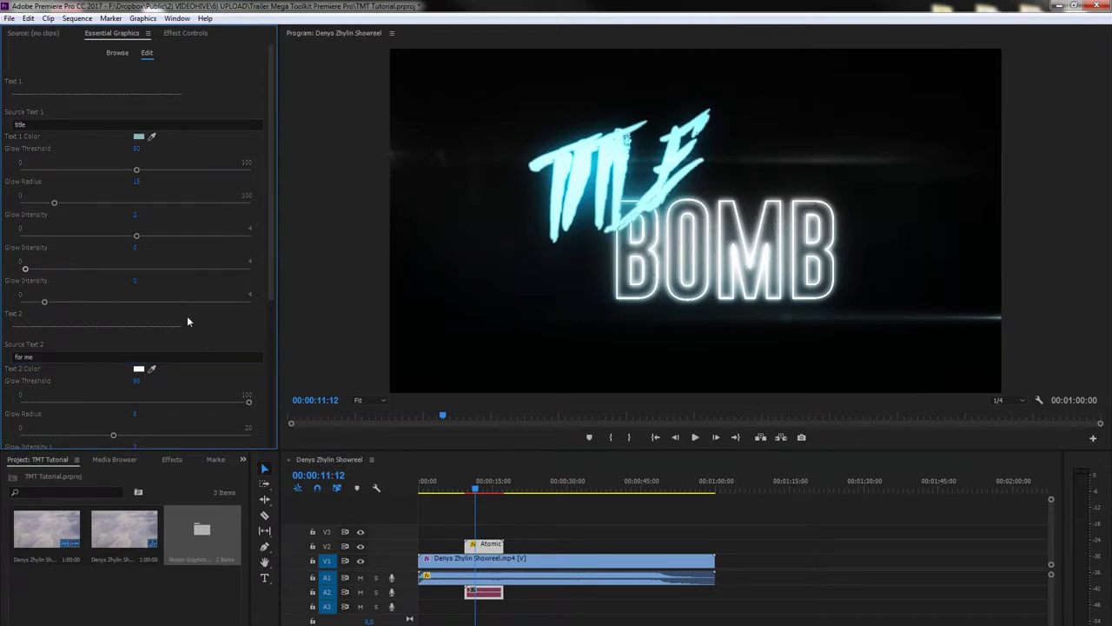
{"action": "left_click", "coordinate": [138, 136]}
{"action": "key", "text": "Return"}
{"action": "left_click", "coordinate": [138, 368]}
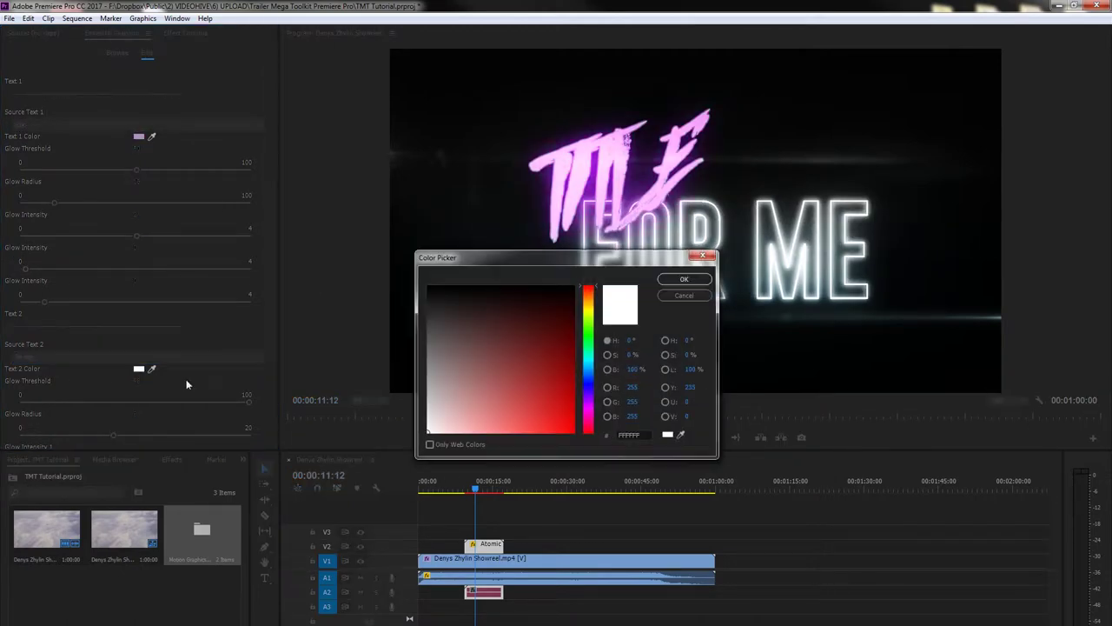
{"action": "left_click", "coordinate": [588, 363]}
{"action": "left_click", "coordinate": [505, 409]}
{"action": "key", "text": "Return"}
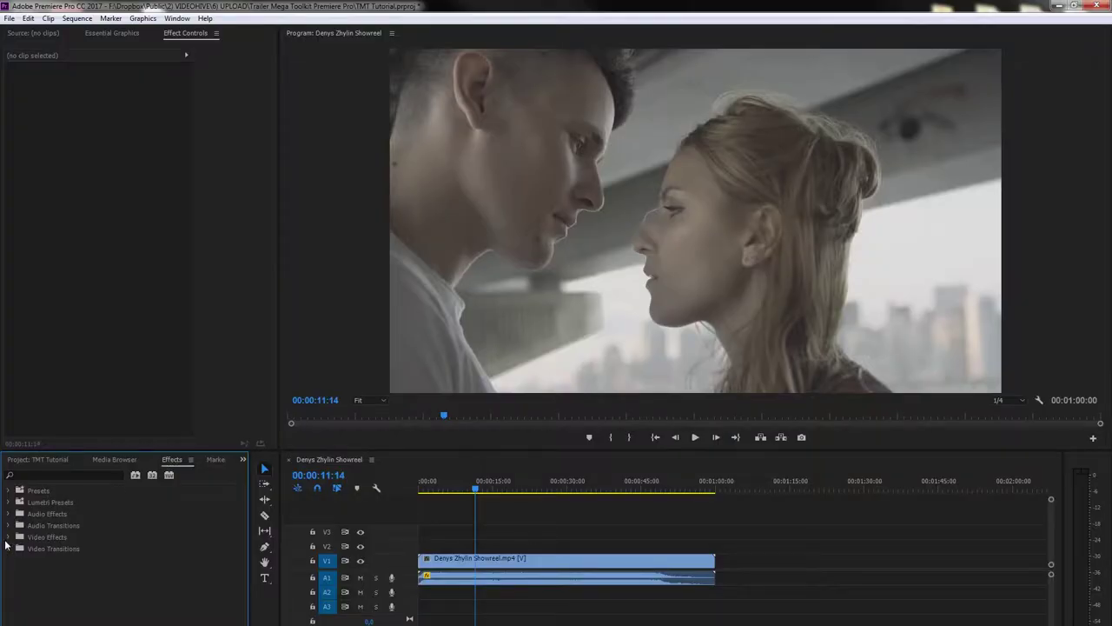
Apply the Lumetri Color effect from Video Effects > Color Correction to the showreel clip.
{"action": "left_click", "coordinate": [9, 539]}
{"action": "left_click", "coordinate": [14, 582]}
{"action": "scroll", "coordinate": [53, 589], "scroll_direction": "down", "scroll_amount": 3}
{"action": "left_click_drag", "start_coordinate": [61, 606], "coordinate": [481, 559]}
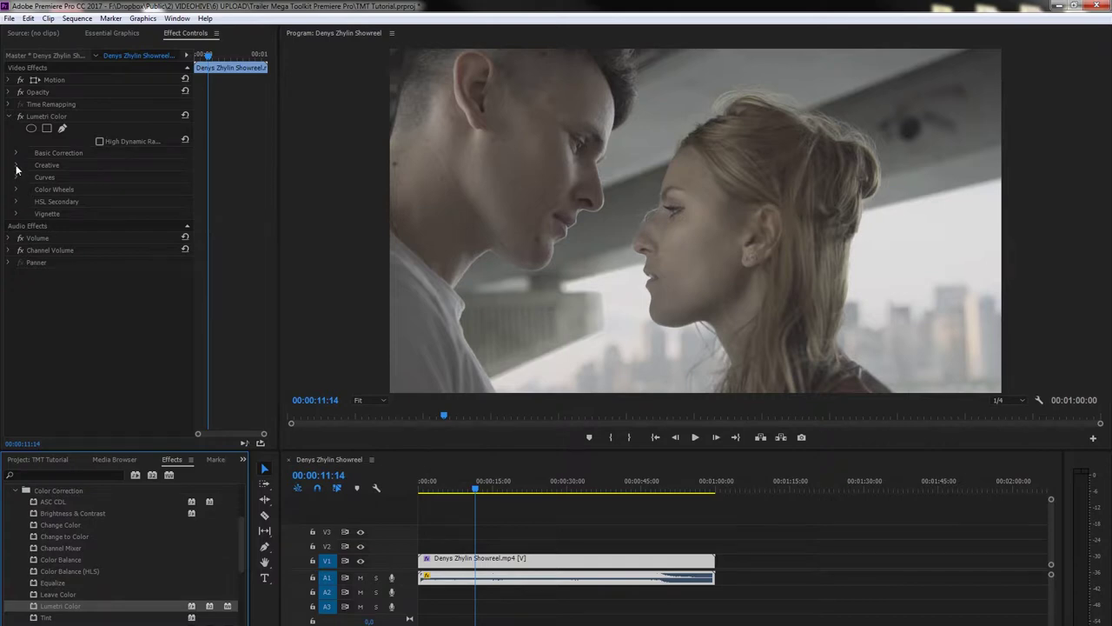
Set the Lumetri Creative look to the Teal and Orange 1 LUT from the LUTs folder.
{"action": "left_click", "coordinate": [14, 164]}
{"action": "left_click", "coordinate": [122, 189]}
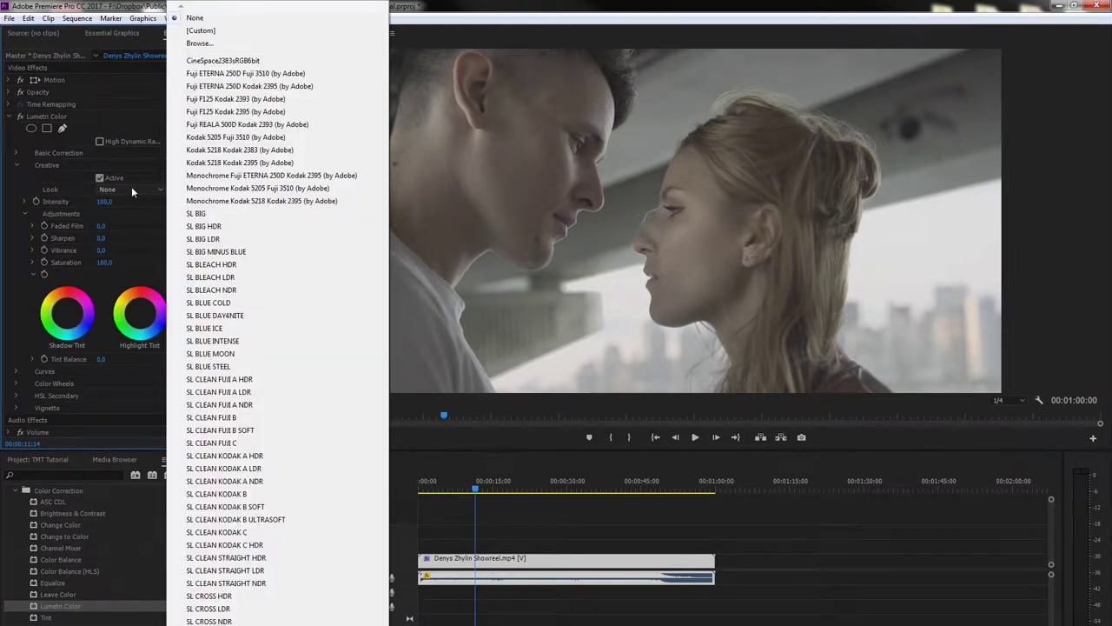
{"action": "left_click", "coordinate": [198, 42]}
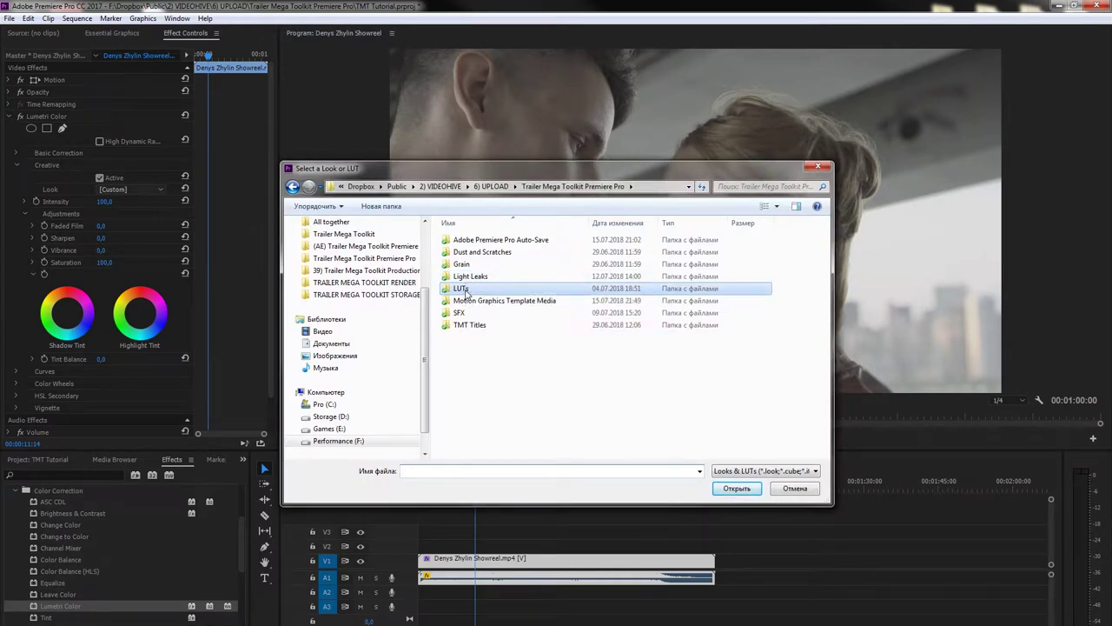
{"action": "double_click", "coordinate": [466, 290]}
{"action": "double_click", "coordinate": [477, 276]}
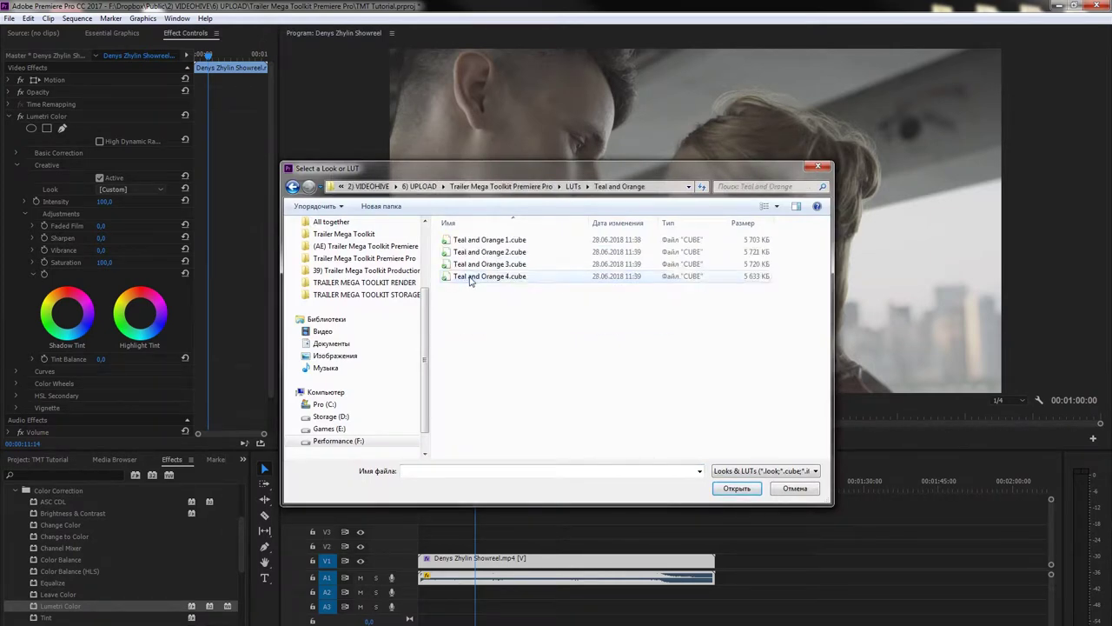
{"action": "double_click", "coordinate": [476, 239]}
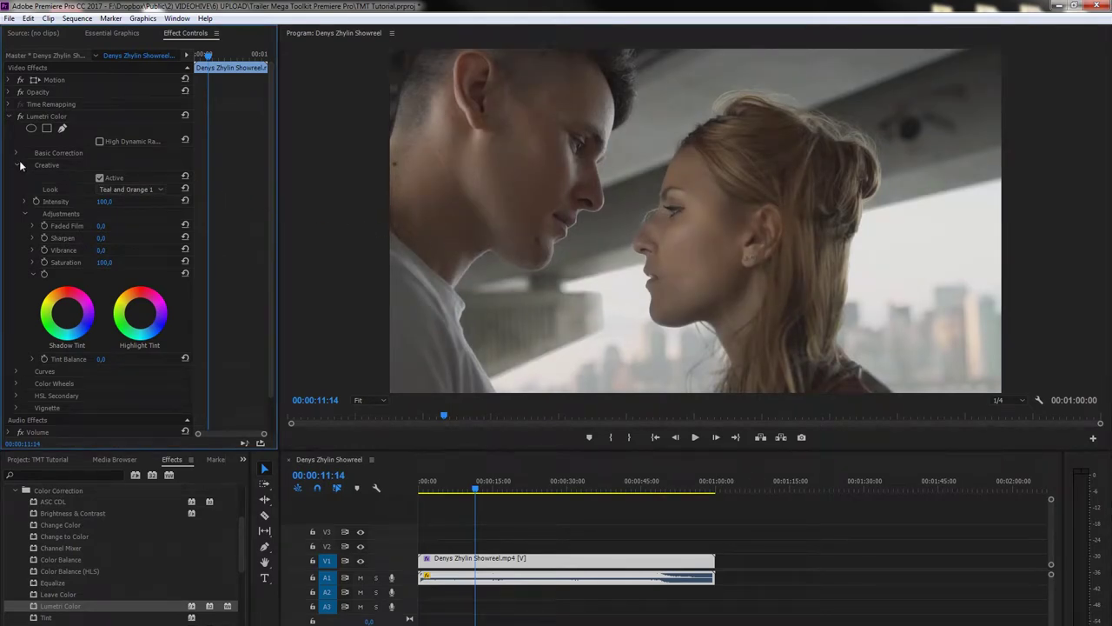
Raise the Creative Intensity to 199, then toggle the Lumetri Color effect off and on twice to compare.
{"action": "left_click_drag", "start_coordinate": [103, 200], "coordinate": [33, 201]}
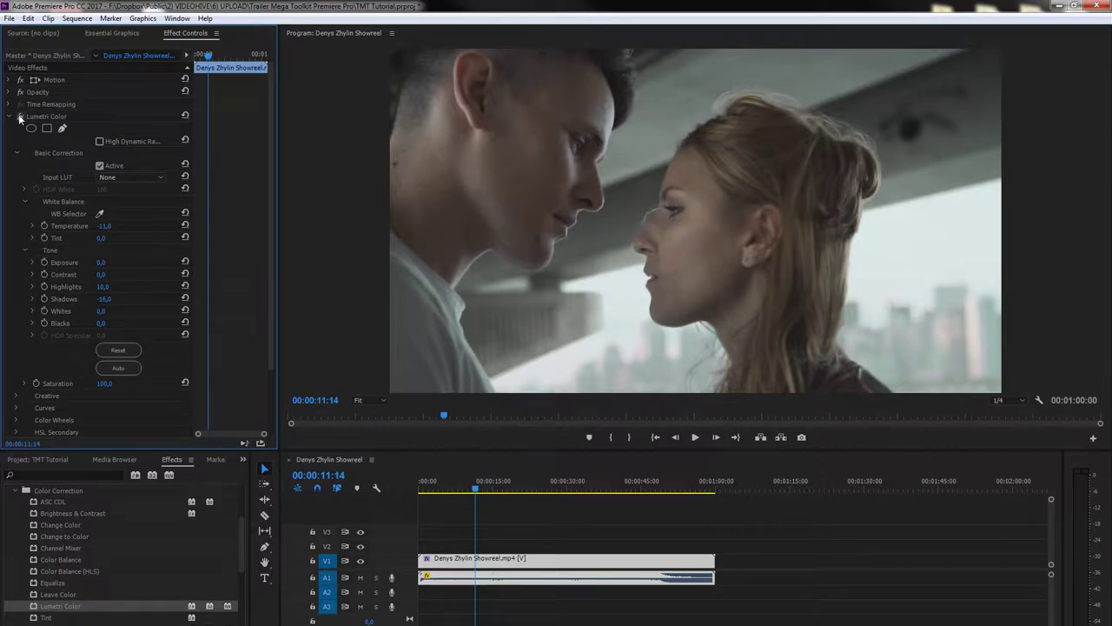
{"action": "left_click", "coordinate": [20, 117]}
{"action": "left_click", "coordinate": [20, 116]}
{"action": "left_click", "coordinate": [20, 117]}
{"action": "left_click", "coordinate": [20, 117]}
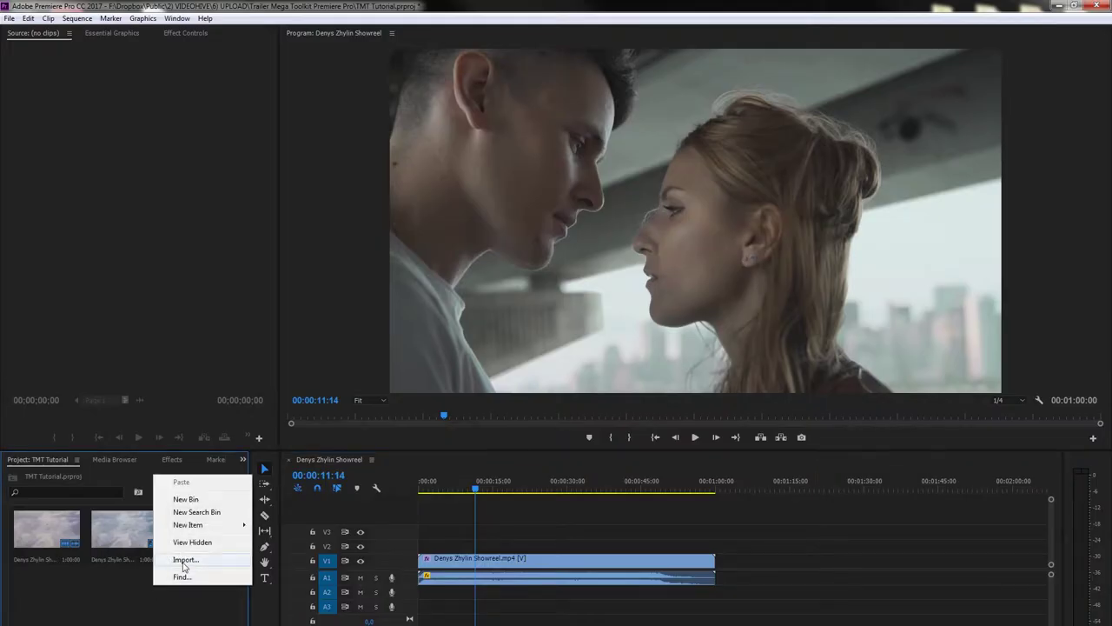
Import Light Leaks Hot 9.mp4 from Trailer Mega Toolkit Premiere Pro > Light Leaks > Hot.
{"action": "left_click", "coordinate": [184, 561]}
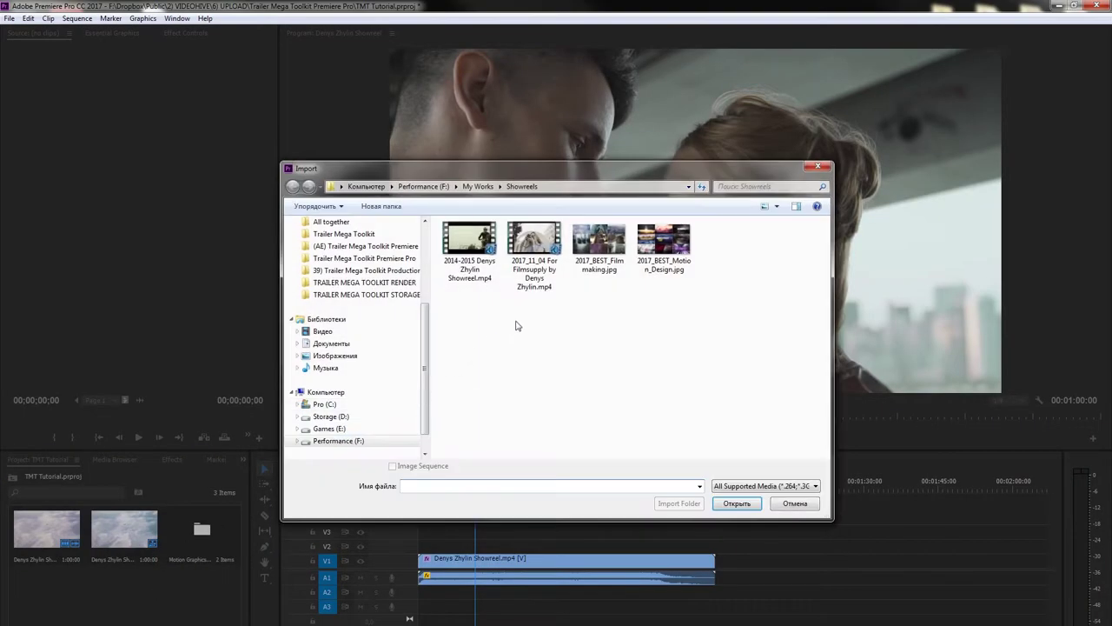
{"action": "left_click", "coordinate": [364, 258]}
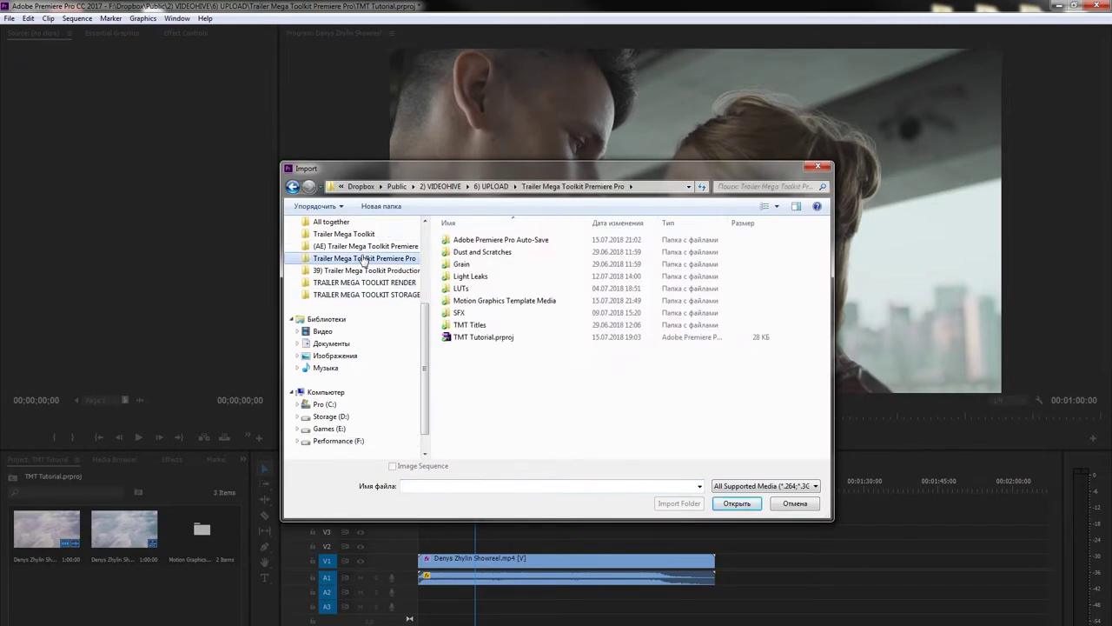
{"action": "double_click", "coordinate": [485, 279]}
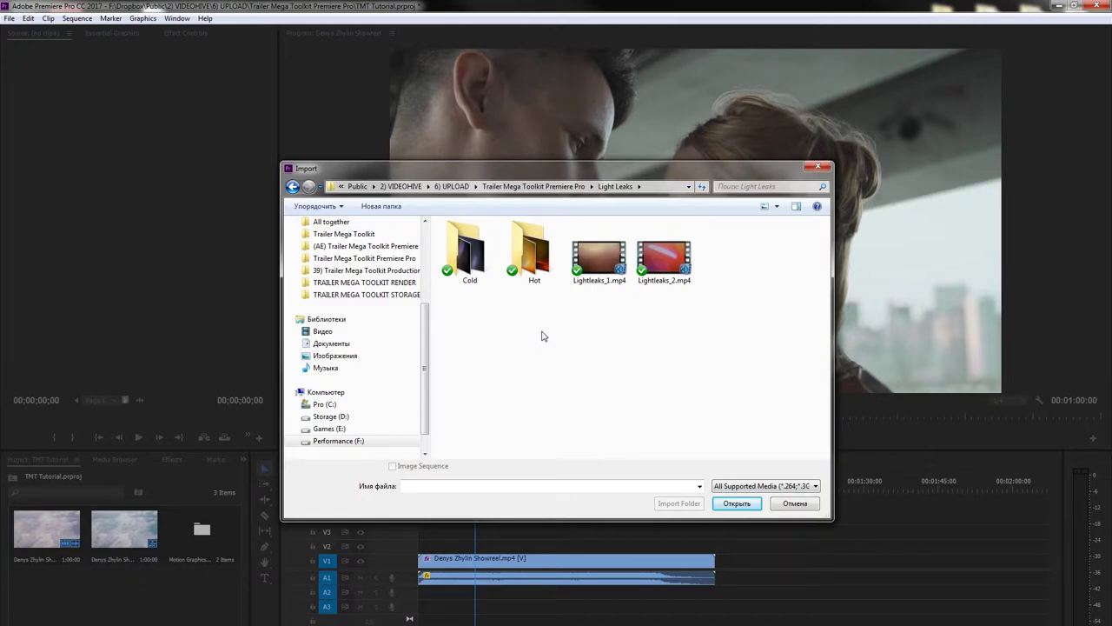
{"action": "double_click", "coordinate": [532, 260]}
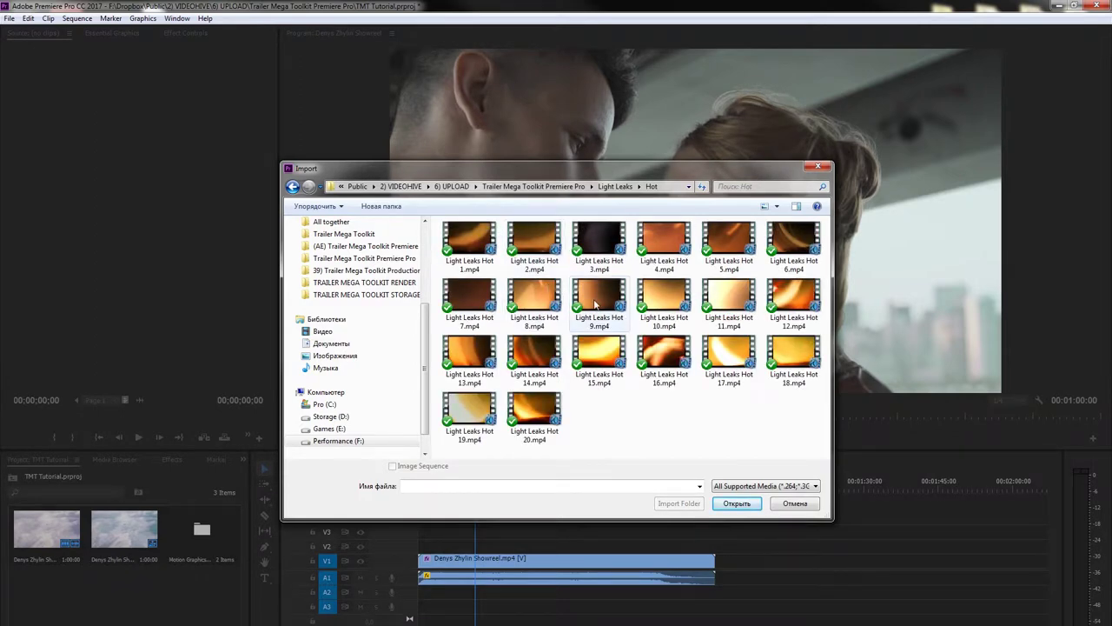
{"action": "double_click", "coordinate": [596, 303]}
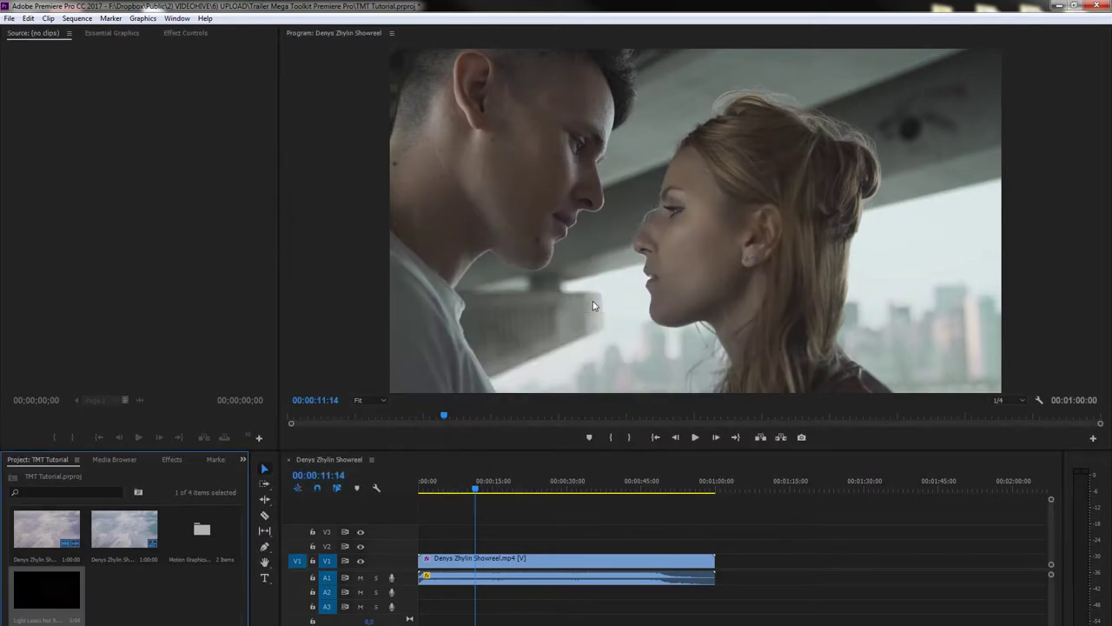
Place Light Leaks Hot 9 on V2 over the footage with its Opacity blend mode set to Screen.
{"action": "left_click_drag", "start_coordinate": [34, 608], "coordinate": [478, 552]}
{"action": "left_click", "coordinate": [182, 33]}
{"action": "left_click", "coordinate": [8, 94]}
{"action": "left_click", "coordinate": [126, 129]}
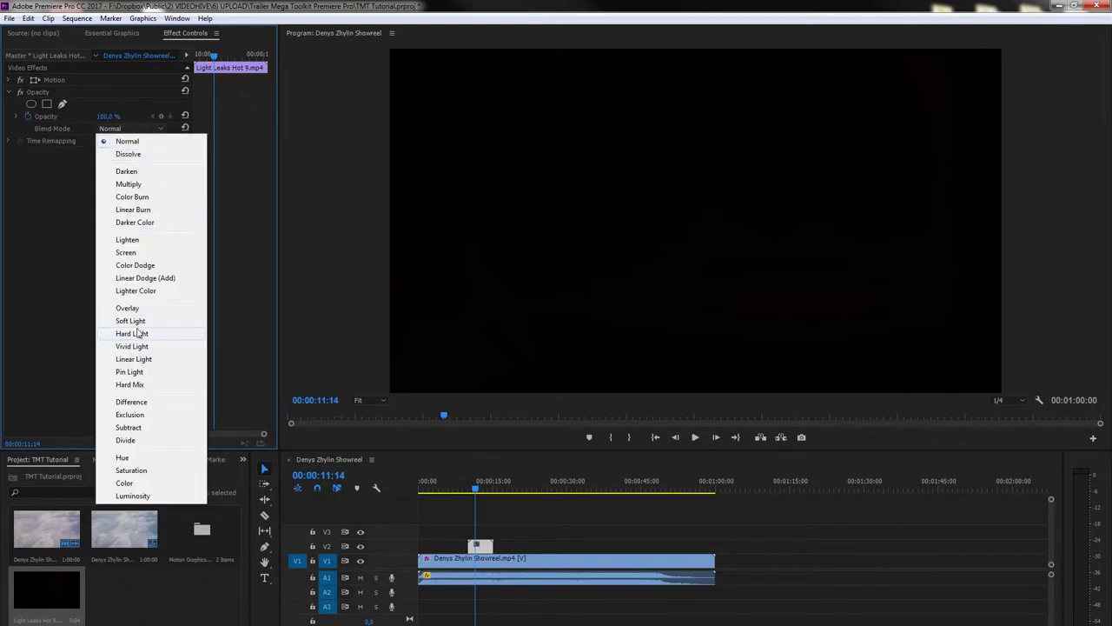
{"action": "left_click", "coordinate": [126, 252]}
{"action": "left_click", "coordinate": [496, 493]}
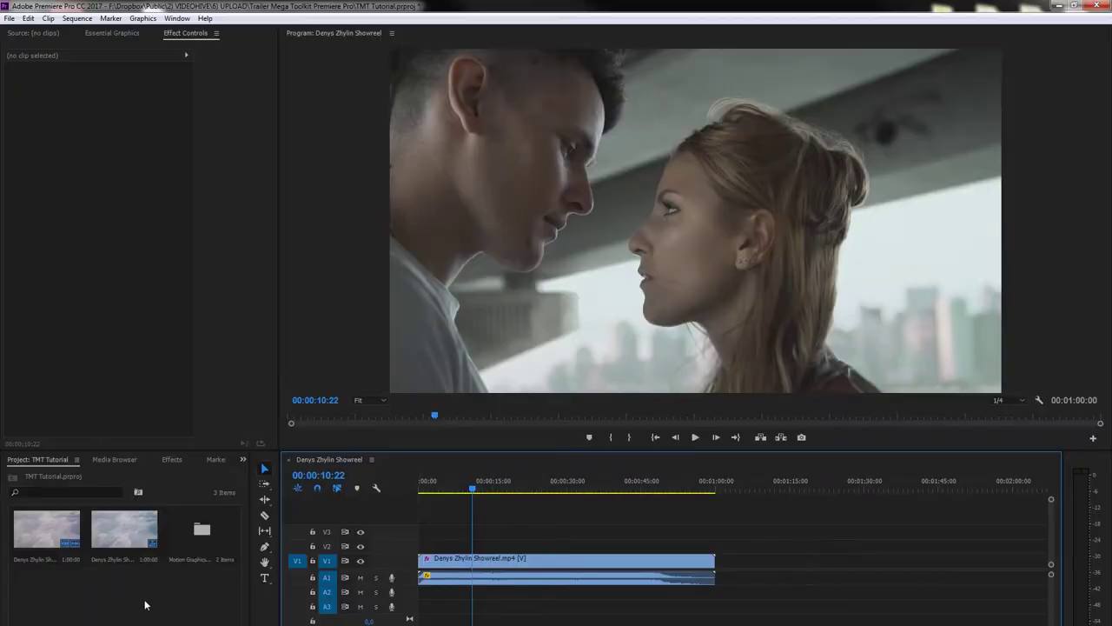
Import Grain_UHD.mp4 from the Trailer Mega Toolkit's Grain folder into the project bin.
{"action": "right_click", "coordinate": [137, 596]}
{"action": "left_click", "coordinate": [155, 562]}
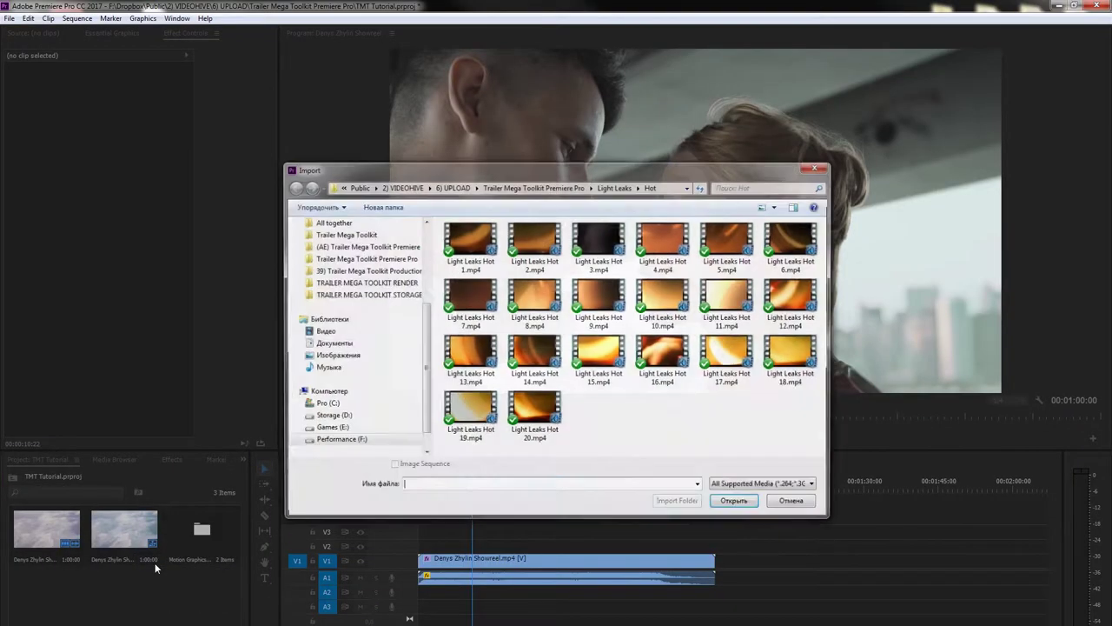
{"action": "left_click", "coordinate": [533, 186]}
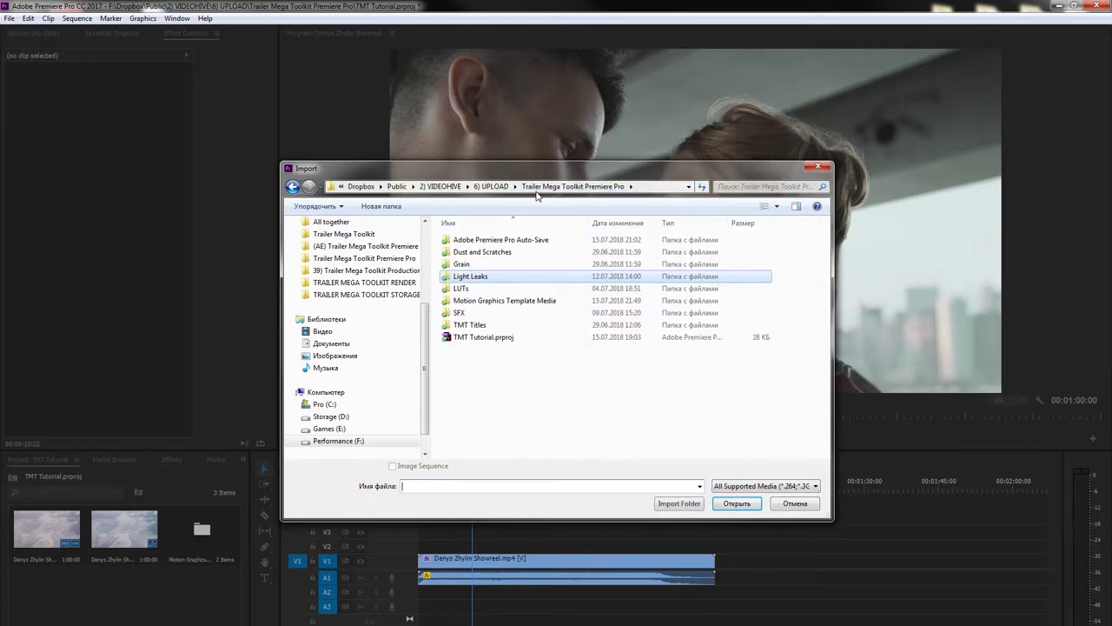
{"action": "double_click", "coordinate": [472, 265]}
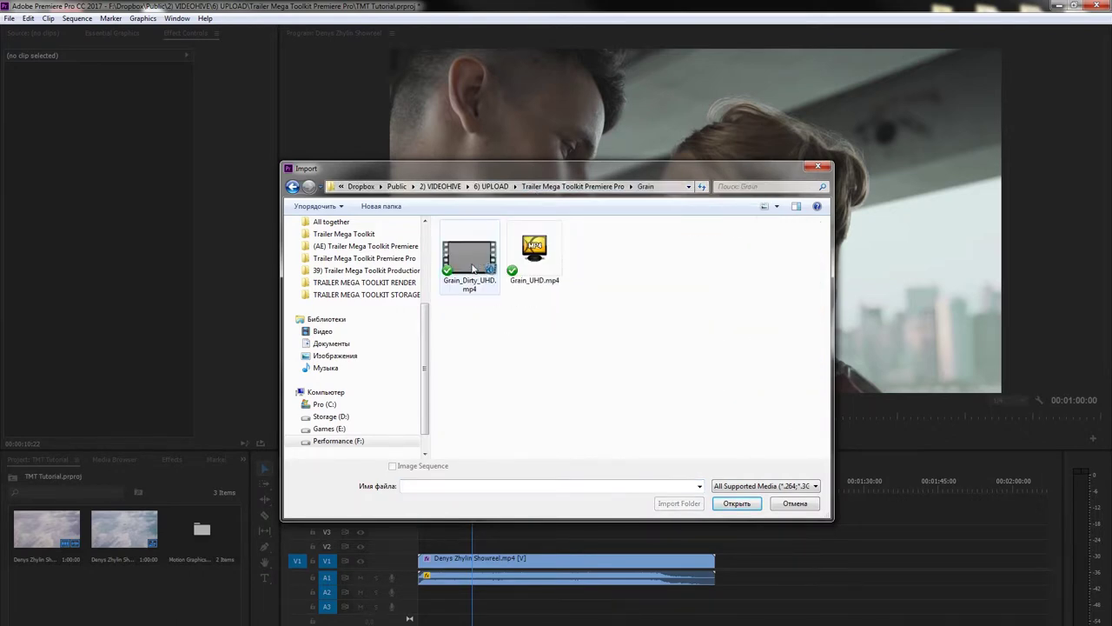
{"action": "double_click", "coordinate": [532, 268]}
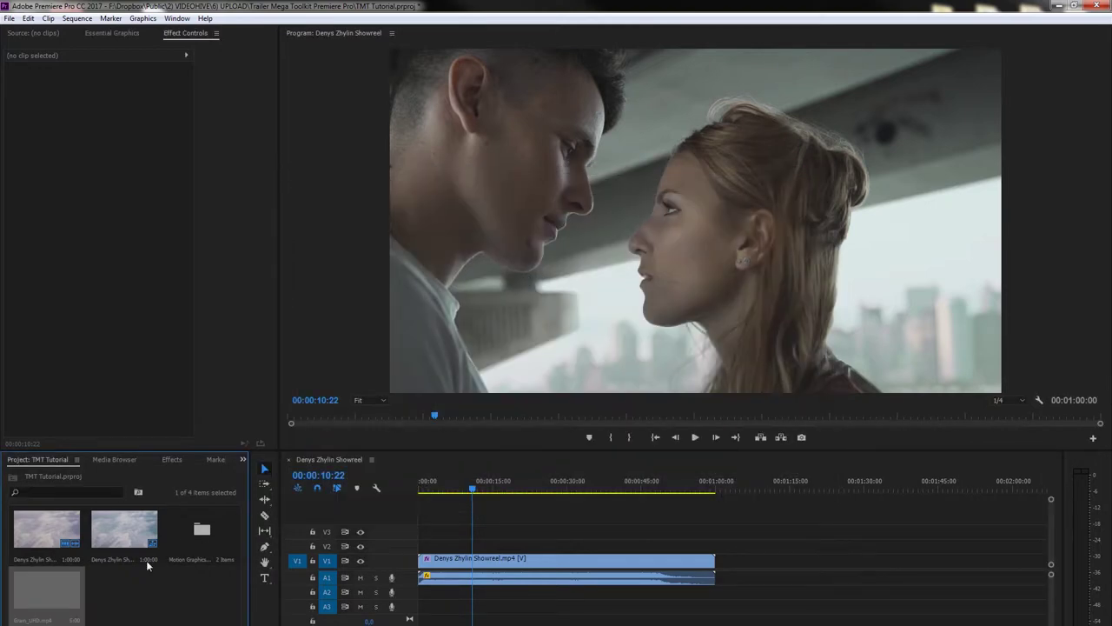
Place Grain_UHD.mp4 on V2 above the footage at 50% scale, Overlay blend, 36% opacity.
{"action": "left_click_drag", "start_coordinate": [68, 591], "coordinate": [482, 549]}
{"action": "left_click", "coordinate": [483, 549]}
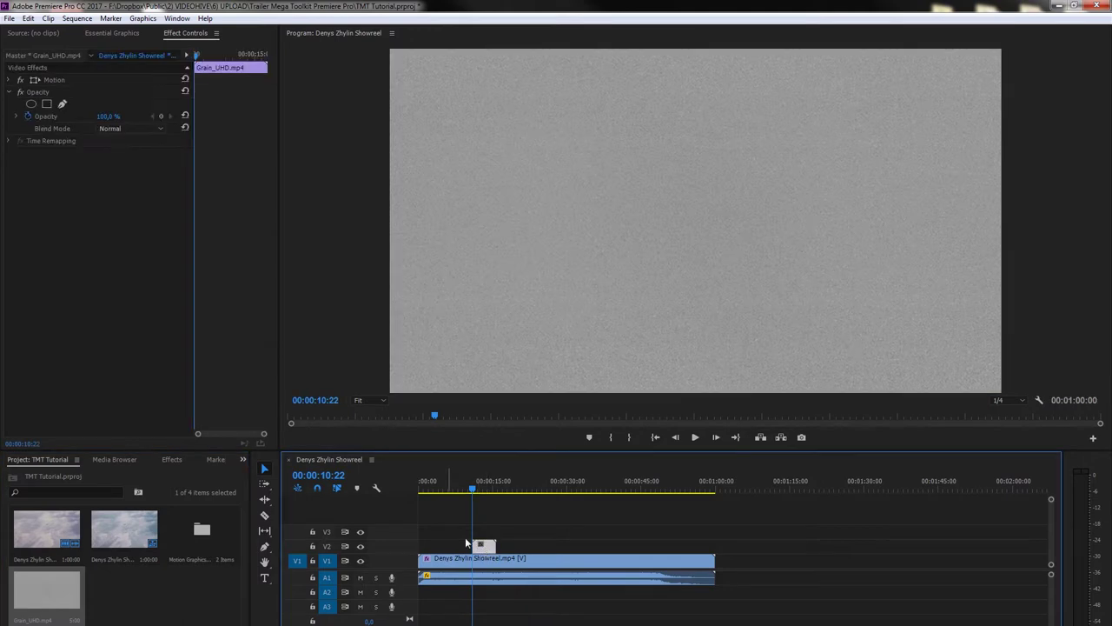
{"action": "left_click", "coordinate": [15, 79]}
{"action": "left_click", "coordinate": [105, 103]}
{"action": "type", "text": "50"}
{"action": "key", "text": "Return"}
{"action": "left_click", "coordinate": [113, 214]}
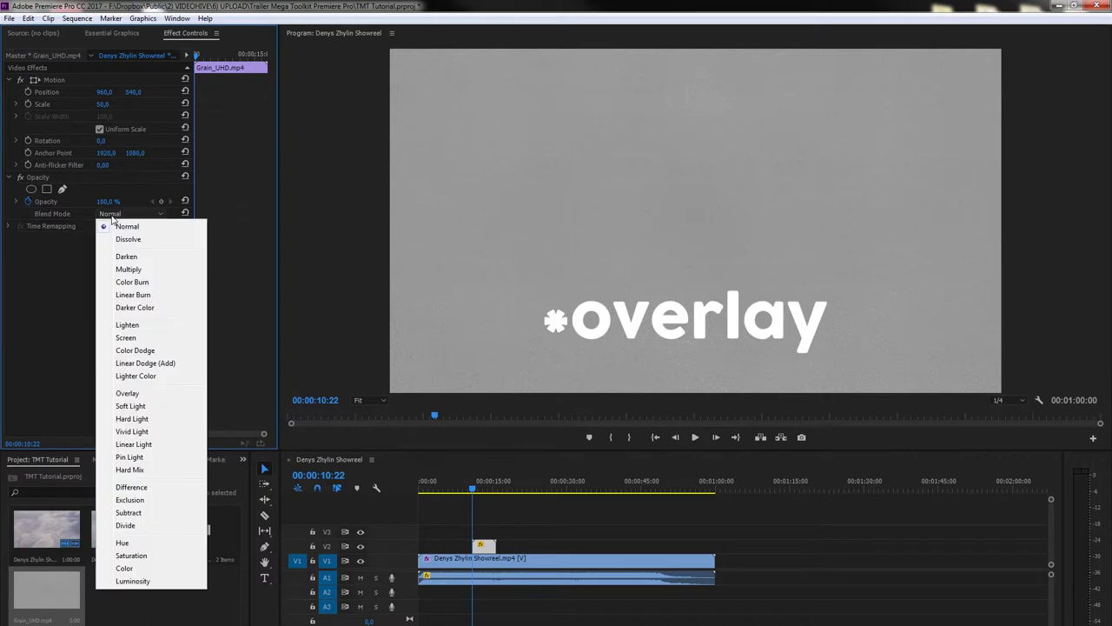
{"action": "left_click", "coordinate": [126, 391]}
{"action": "left_click_drag", "start_coordinate": [105, 201], "coordinate": [18, 200]}
{"action": "left_click_drag", "start_coordinate": [125, 202], "coordinate": [259, 399]}
Paste three more Grain_UHD.mp4 copies along V2 and select all the grain clips.
{"action": "left_click", "coordinate": [484, 546]}
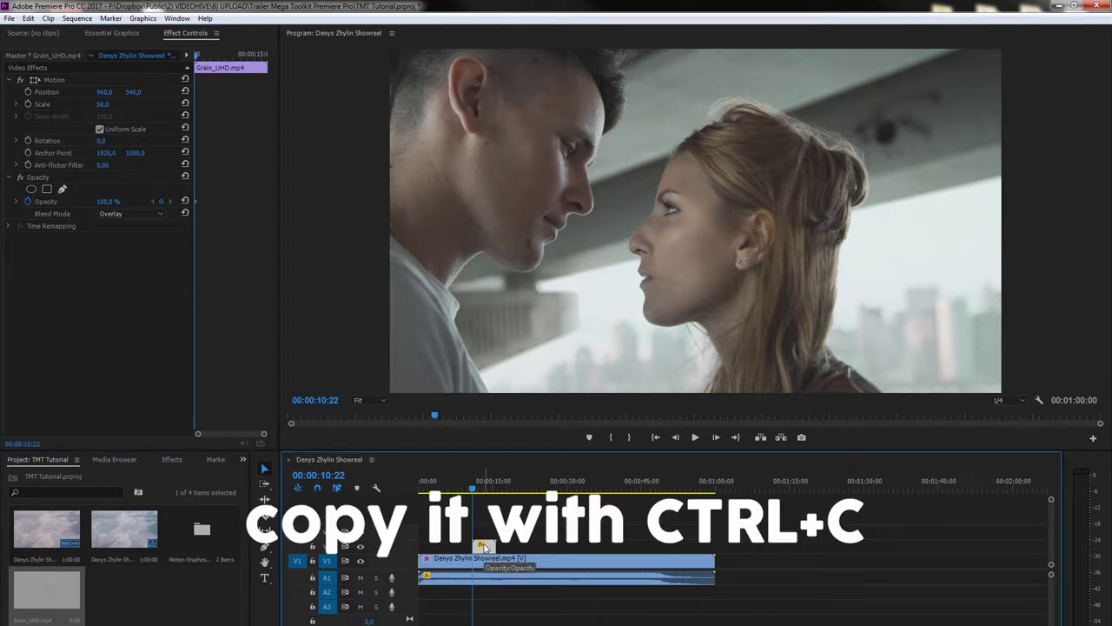
{"action": "key", "text": "Down"}
{"action": "key", "text": "="}
{"action": "key", "text": "ctrl+v"}
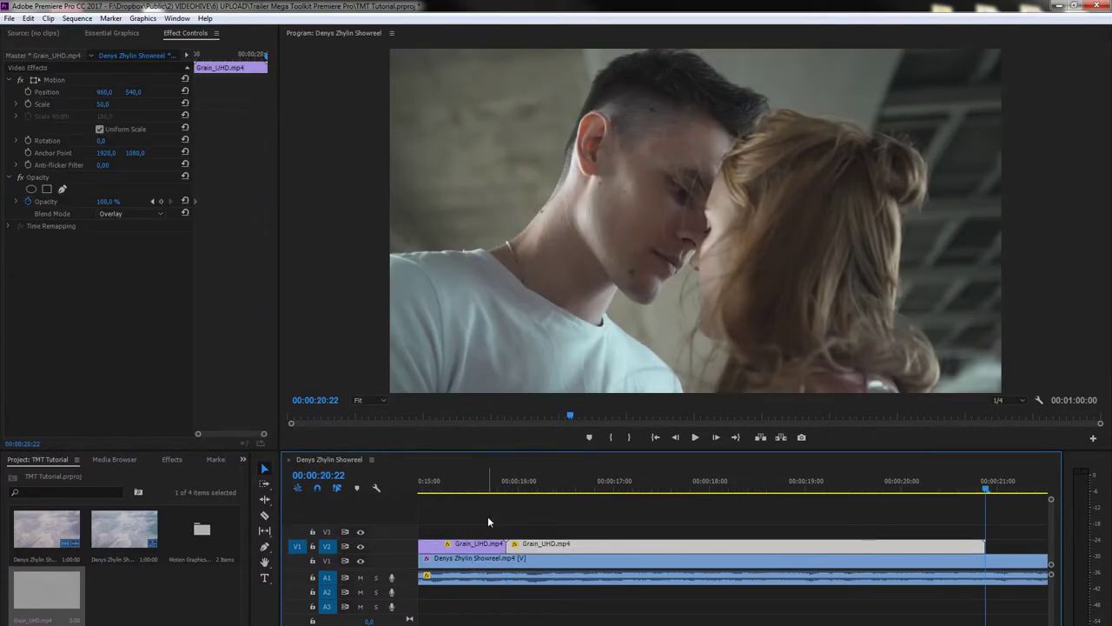
{"action": "key", "text": "ctrl+v"}
{"action": "key", "text": "ctrl+v"}
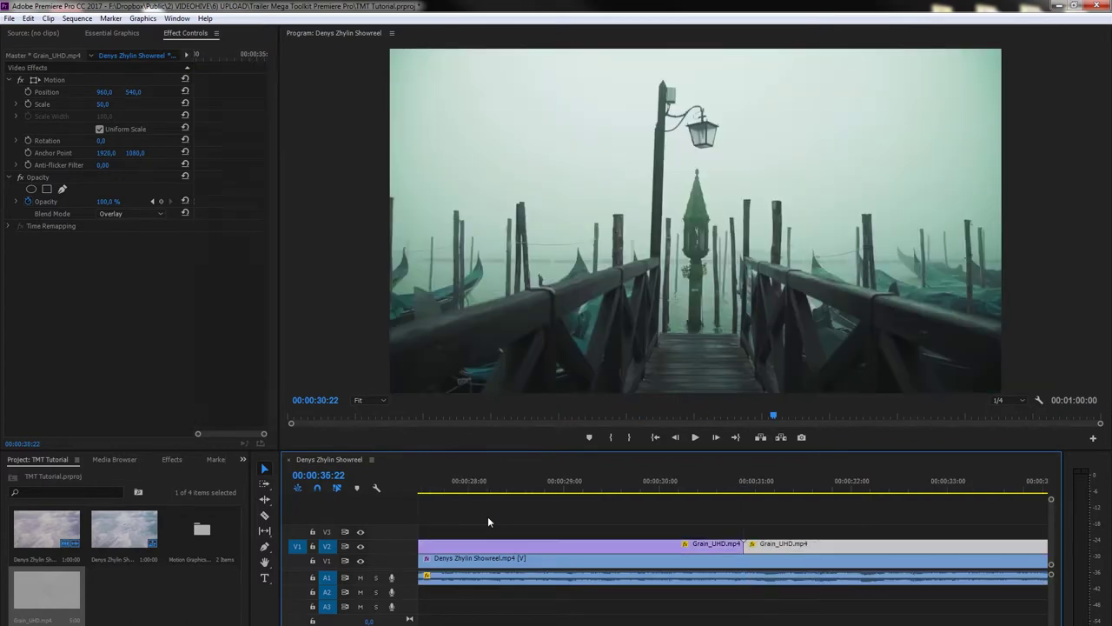
{"action": "key", "text": "ctrl+v"}
{"action": "key", "text": "ctrl+v"}
{"action": "key", "text": "ctrl+v"}
{"action": "key", "text": "backslash"}
{"action": "left_click_drag", "start_coordinate": [456, 523], "coordinate": [864, 549]}
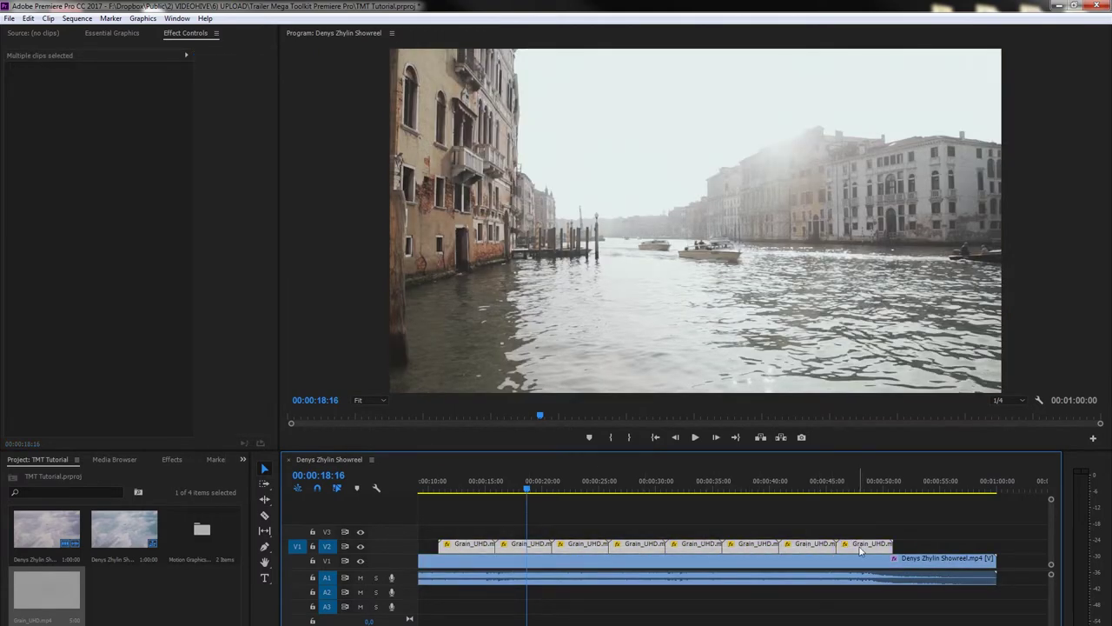
Nest the selected grain clips into Nested Sequence 02.
{"action": "right_click", "coordinate": [858, 549]}
{"action": "left_click", "coordinate": [878, 289]}
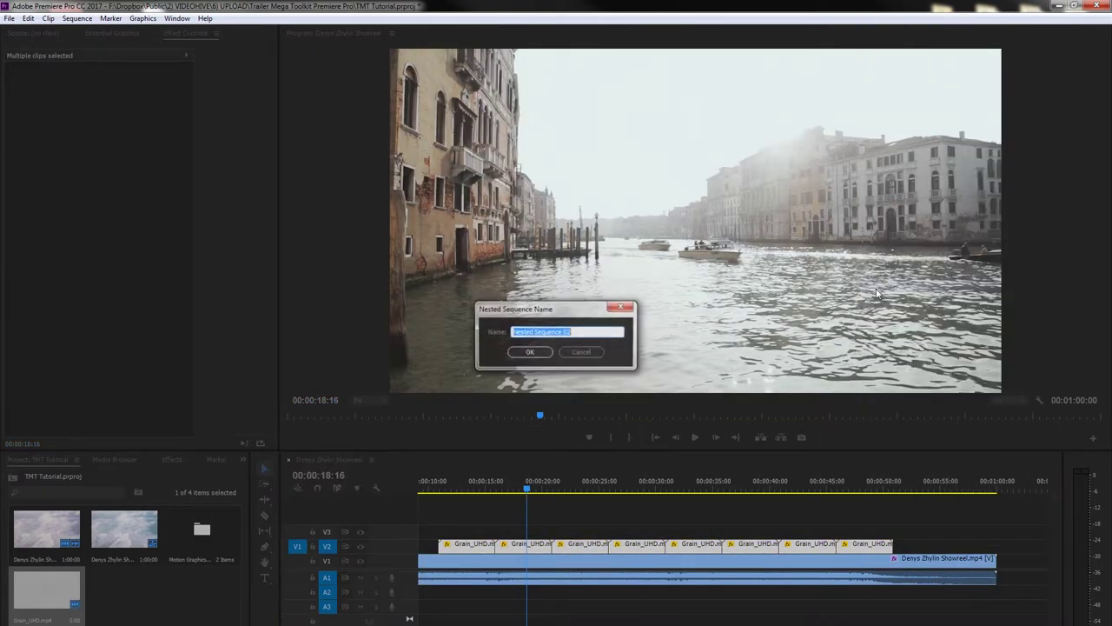
{"action": "left_click", "coordinate": [529, 352]}
Set Nested Sequence 02 to Overlay blending at 80% opacity.
{"action": "left_click", "coordinate": [528, 544]}
{"action": "left_click", "coordinate": [131, 212]}
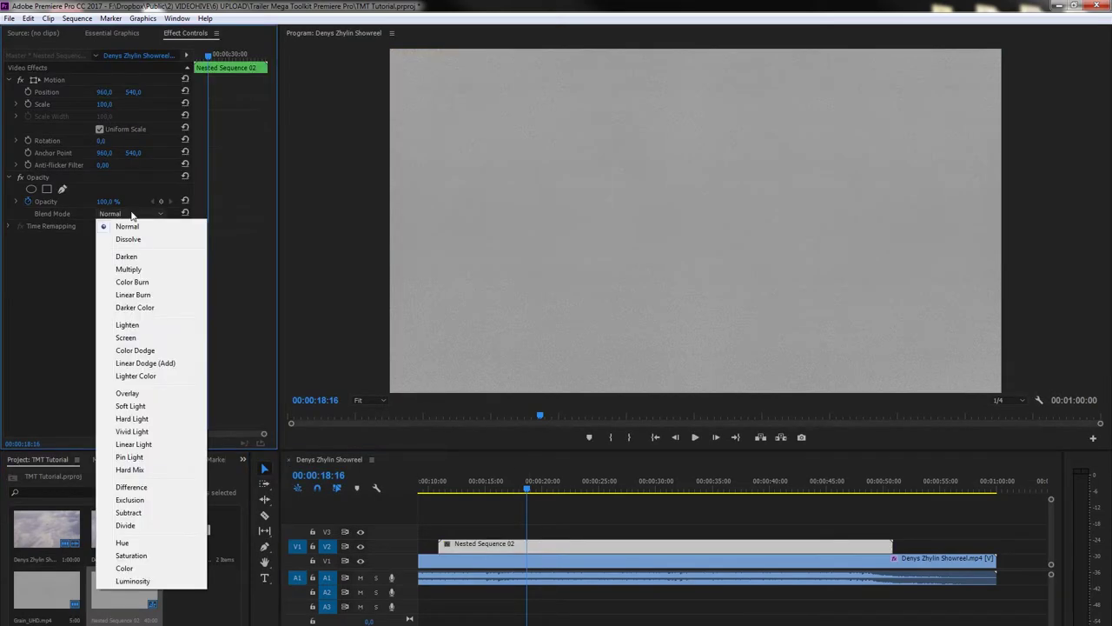
{"action": "left_click", "coordinate": [132, 390]}
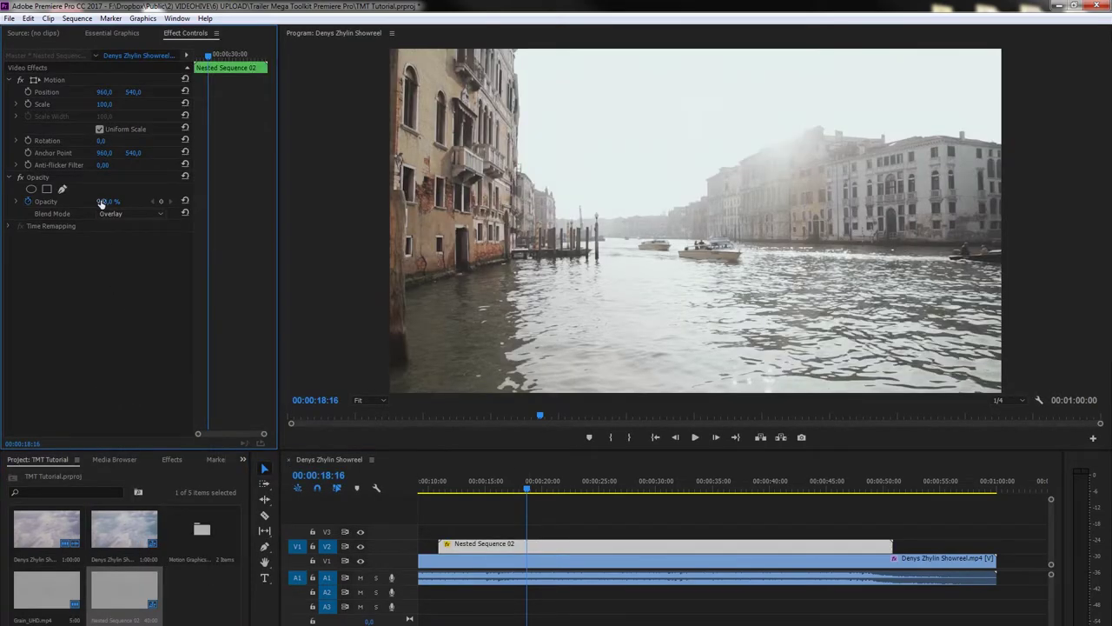
{"action": "left_click_drag", "start_coordinate": [106, 201], "coordinate": [164, 201]}
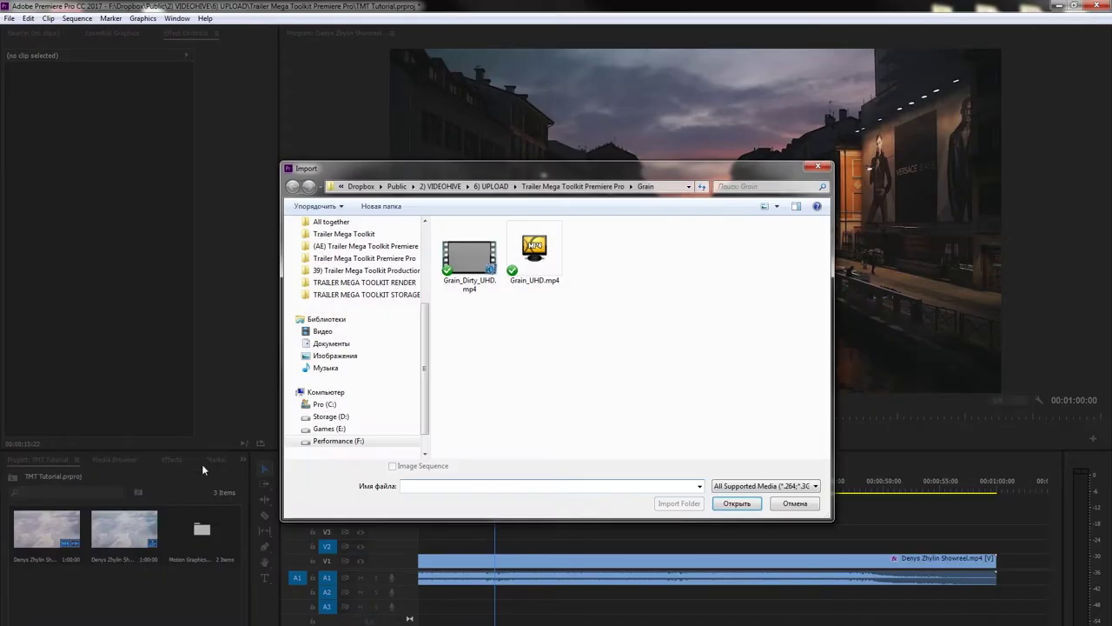
Import Dust And Scratches.mp4 from the toolkit's Dust and Scratches folder.
{"action": "left_click", "coordinate": [573, 186]}
{"action": "double_click", "coordinate": [507, 253]}
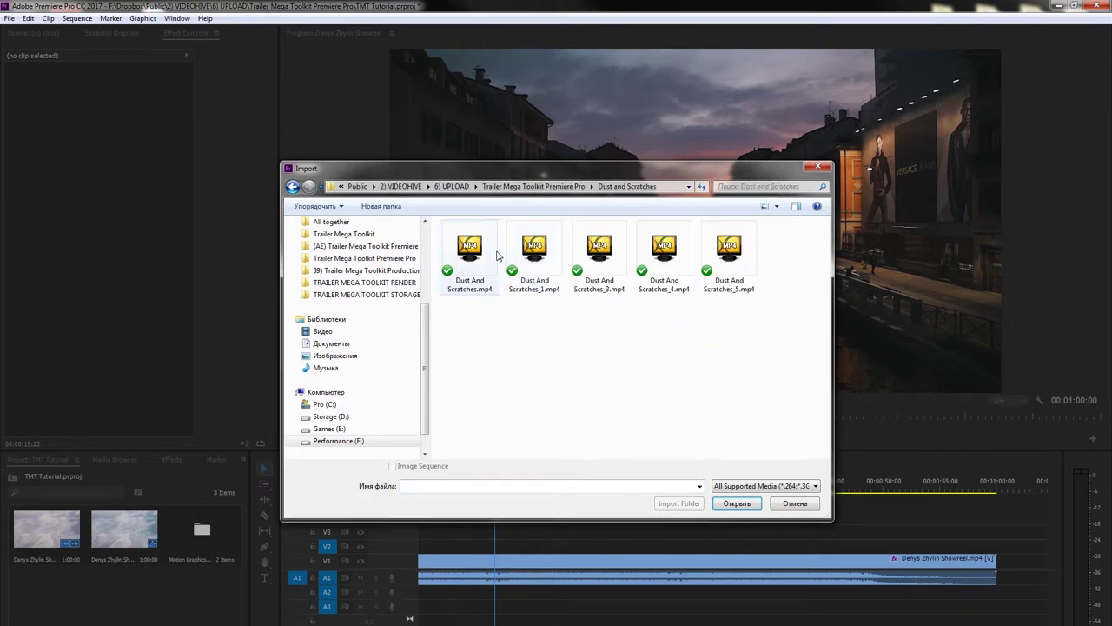
{"action": "double_click", "coordinate": [469, 261]}
Place Dust And Scratches.mp4 on V2 above the footage with Multiply blending.
{"action": "left_click_drag", "start_coordinate": [46, 591], "coordinate": [522, 547]}
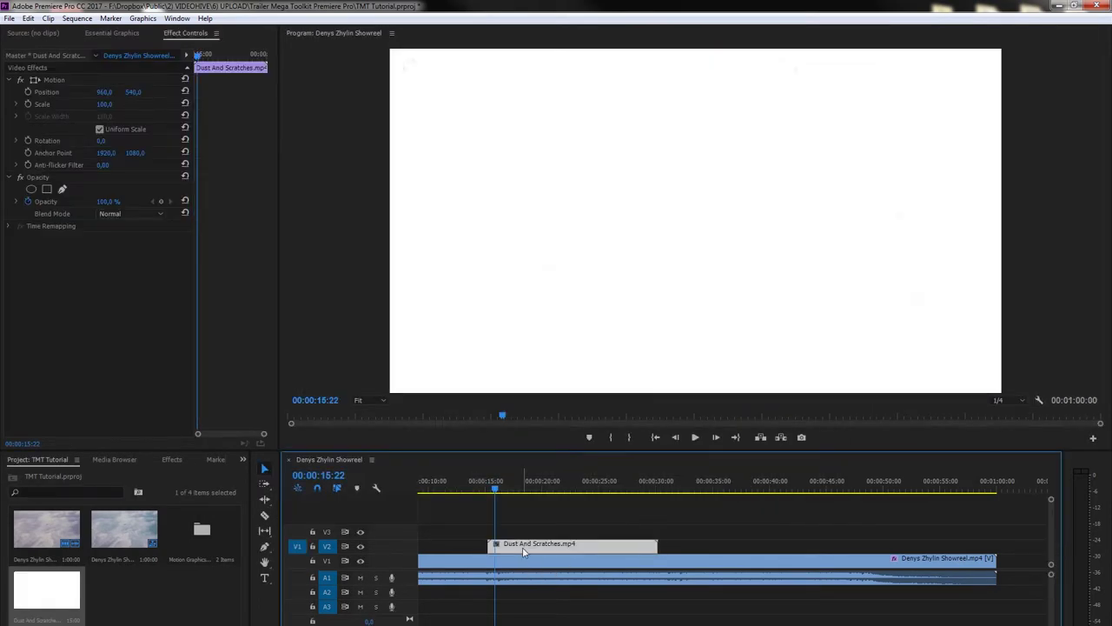
{"action": "left_click", "coordinate": [134, 219]}
{"action": "left_click", "coordinate": [128, 269]}
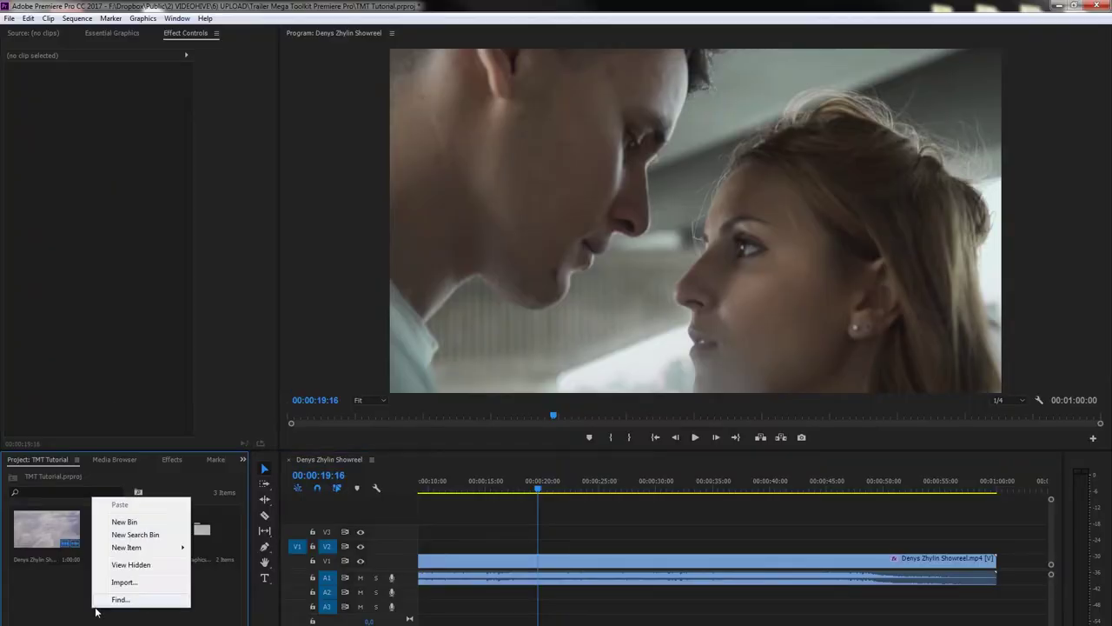
Import Trailer MEGA TOOLKIT Hits.wav and Wooshes.wav from the toolkit's SFX folder.
{"action": "left_click", "coordinate": [116, 583]}
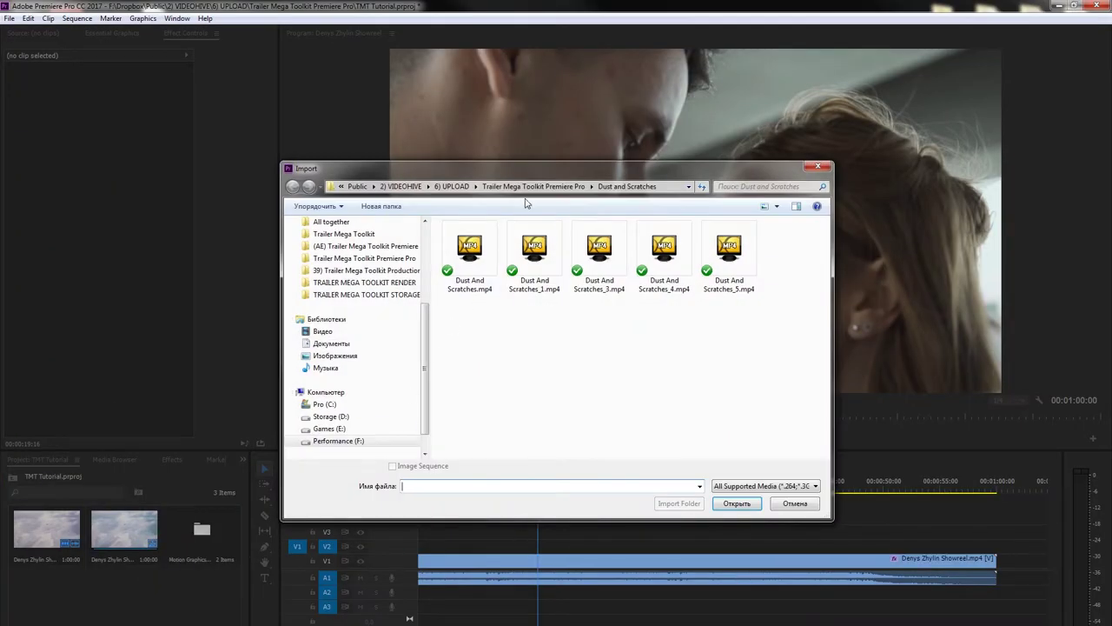
{"action": "left_click", "coordinate": [533, 186]}
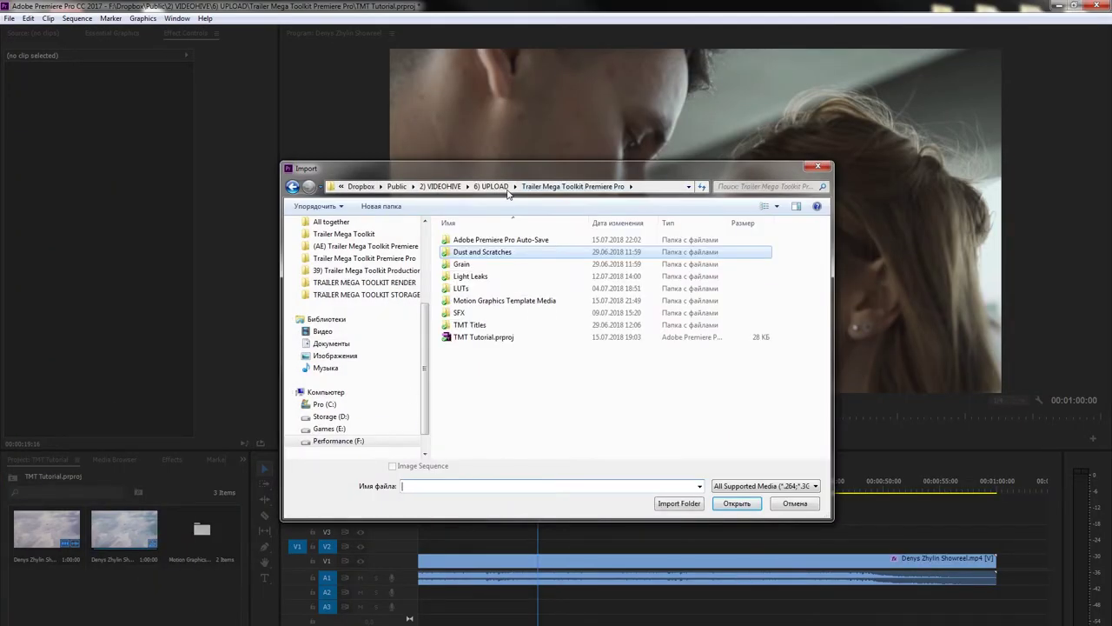
{"action": "double_click", "coordinate": [469, 311]}
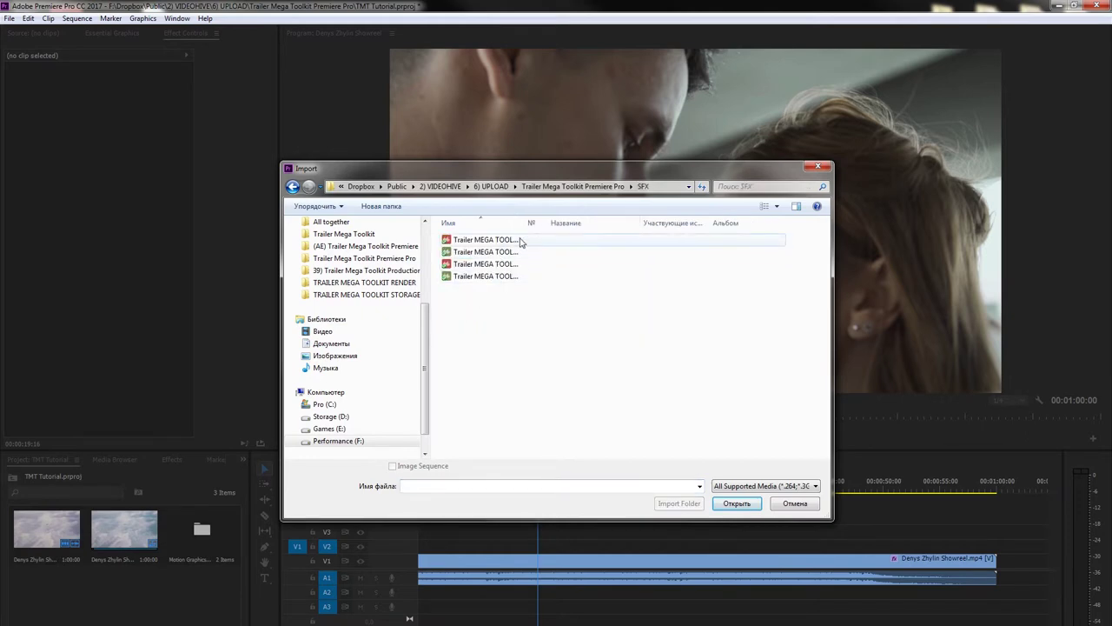
{"action": "left_click_drag", "start_coordinate": [526, 220], "coordinate": [665, 219]}
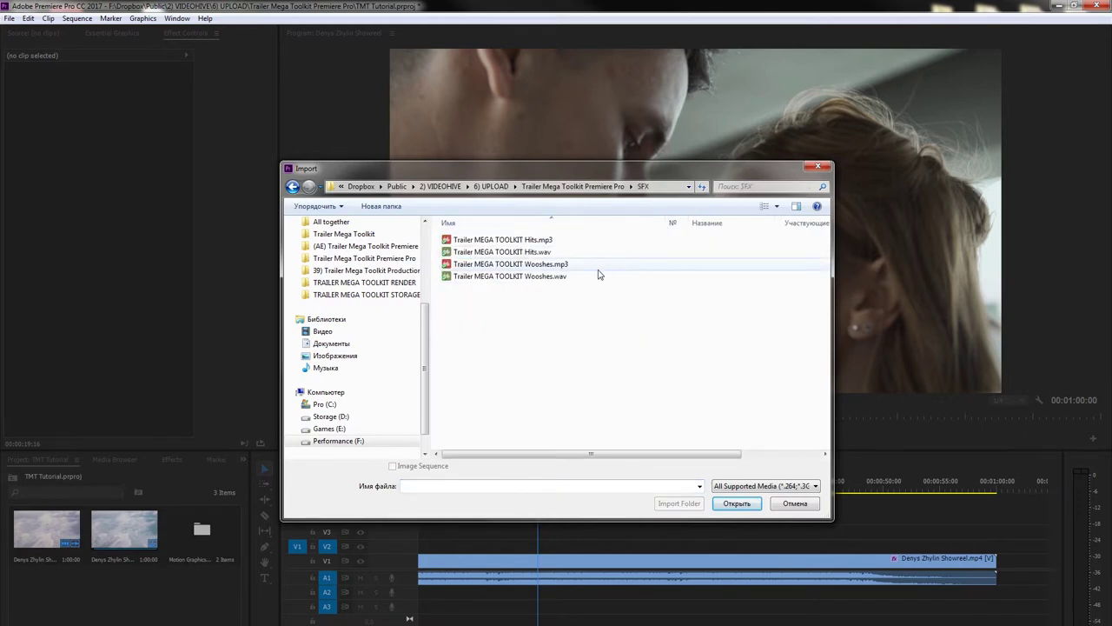
{"action": "left_click", "coordinate": [556, 275]}
{"action": "left_click", "coordinate": [541, 252], "text": "ctrl"}
{"action": "left_click", "coordinate": [725, 503]}
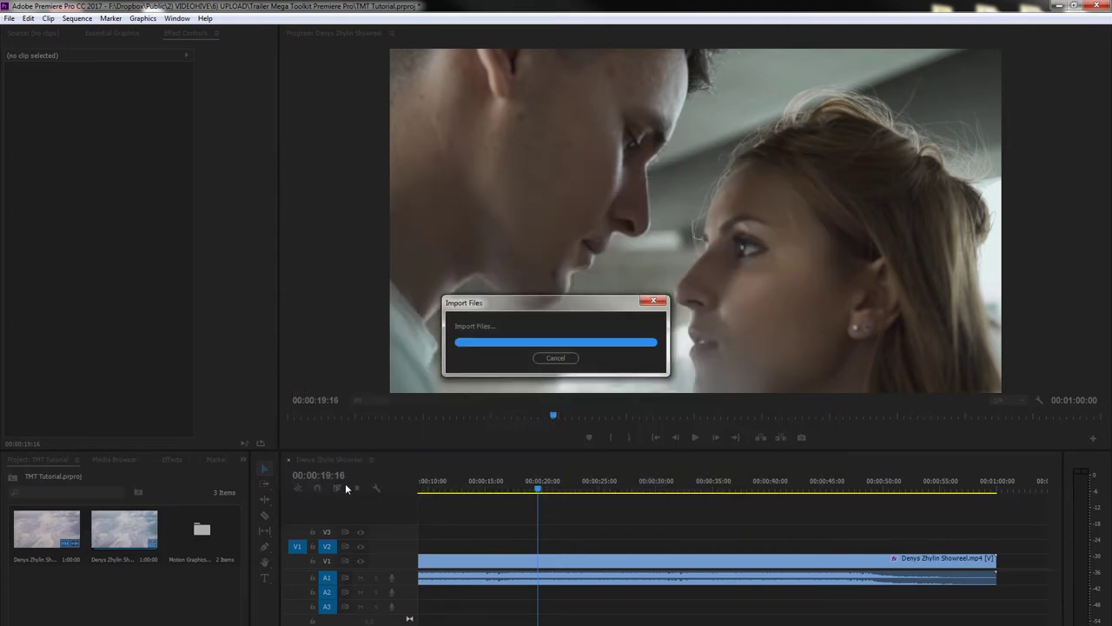
Load Trailer MEGA TOOLKIT Hits.wav into the Source Monitor with a widened waveform view.
{"action": "left_click", "coordinate": [189, 586]}
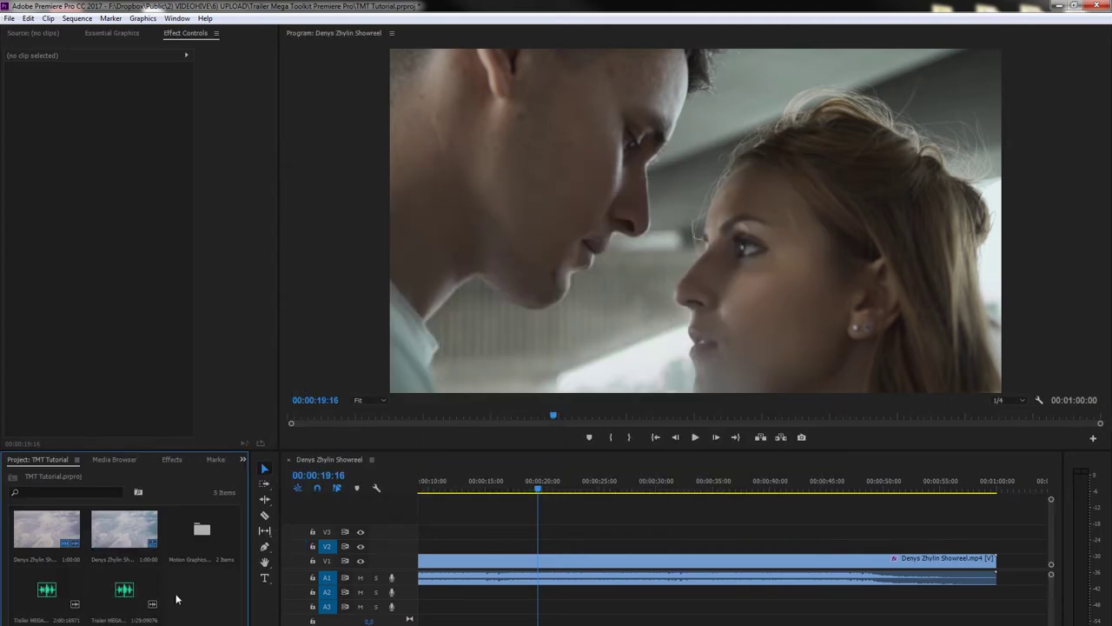
{"action": "left_click", "coordinate": [53, 603]}
{"action": "left_click_drag", "start_coordinate": [50, 603], "coordinate": [48, 160]}
{"action": "left_click_drag", "start_coordinate": [57, 38], "coordinate": [57, 32]}
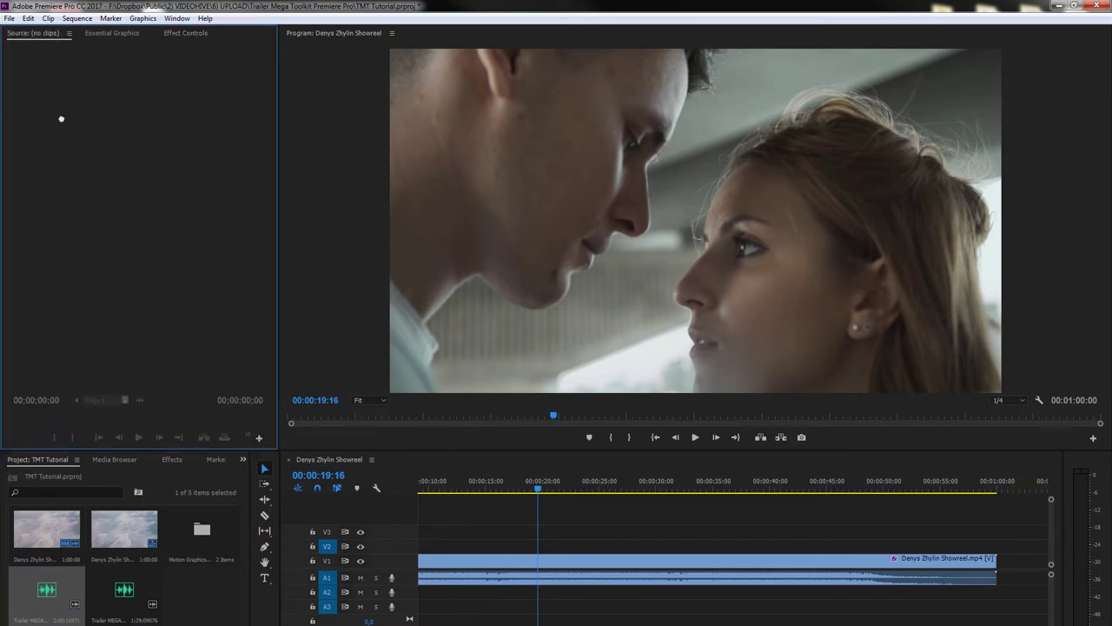
{"action": "left_click_drag", "start_coordinate": [71, 167], "coordinate": [204, 232]}
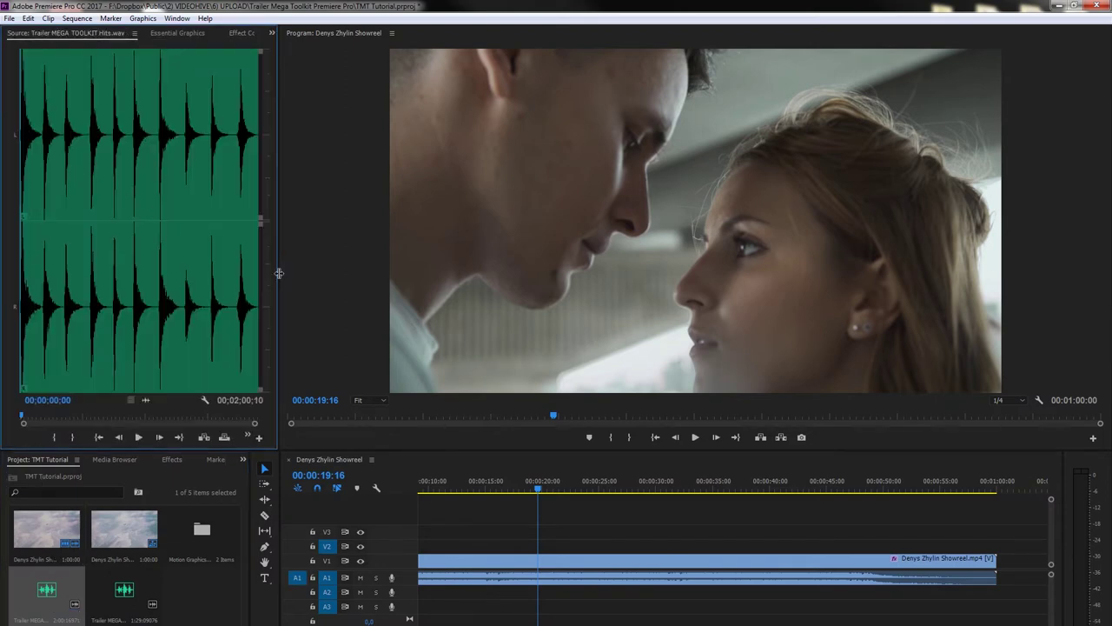
{"action": "left_click_drag", "start_coordinate": [278, 273], "coordinate": [617, 302]}
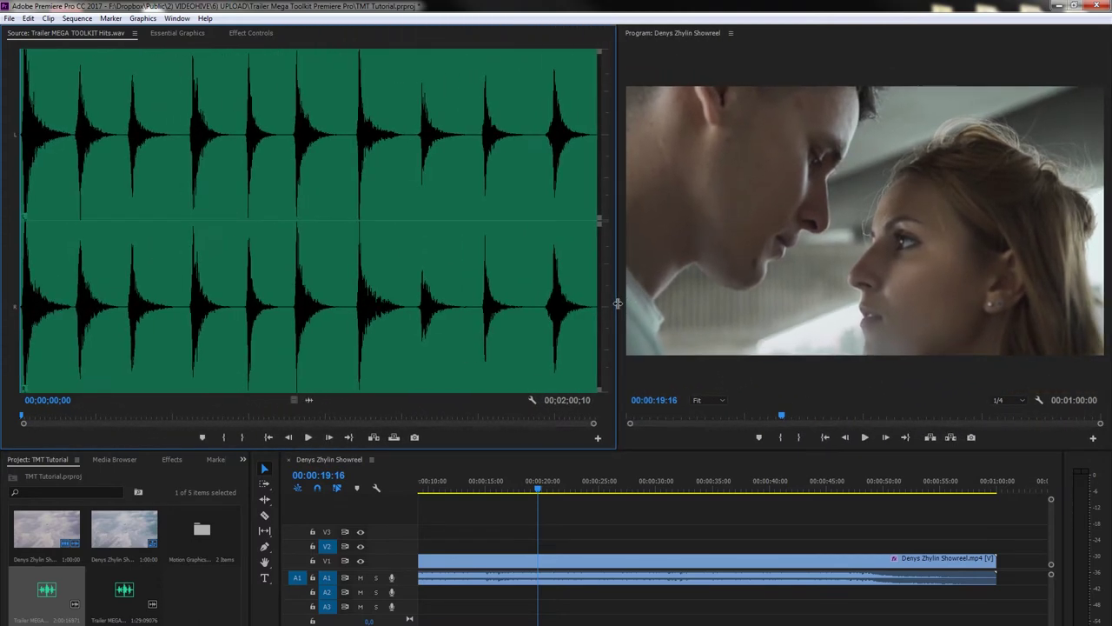
Mark Hits.wav from 22;06 to 31;29 and drop that audio onto track A2.
{"action": "left_click", "coordinate": [128, 321]}
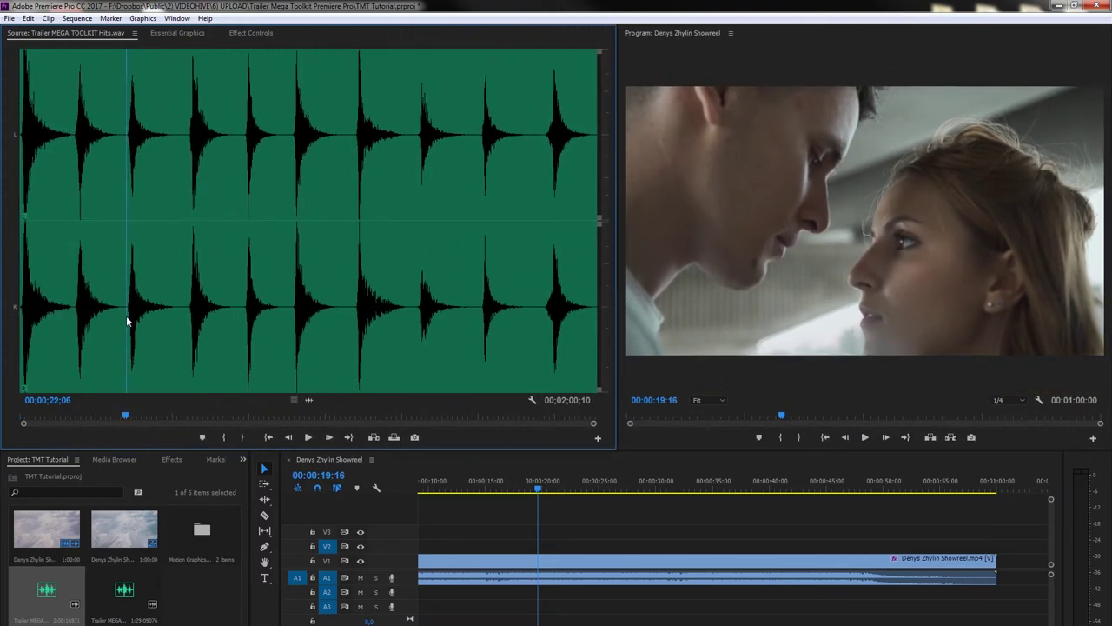
{"action": "left_click", "coordinate": [223, 437]}
{"action": "left_click", "coordinate": [173, 316]}
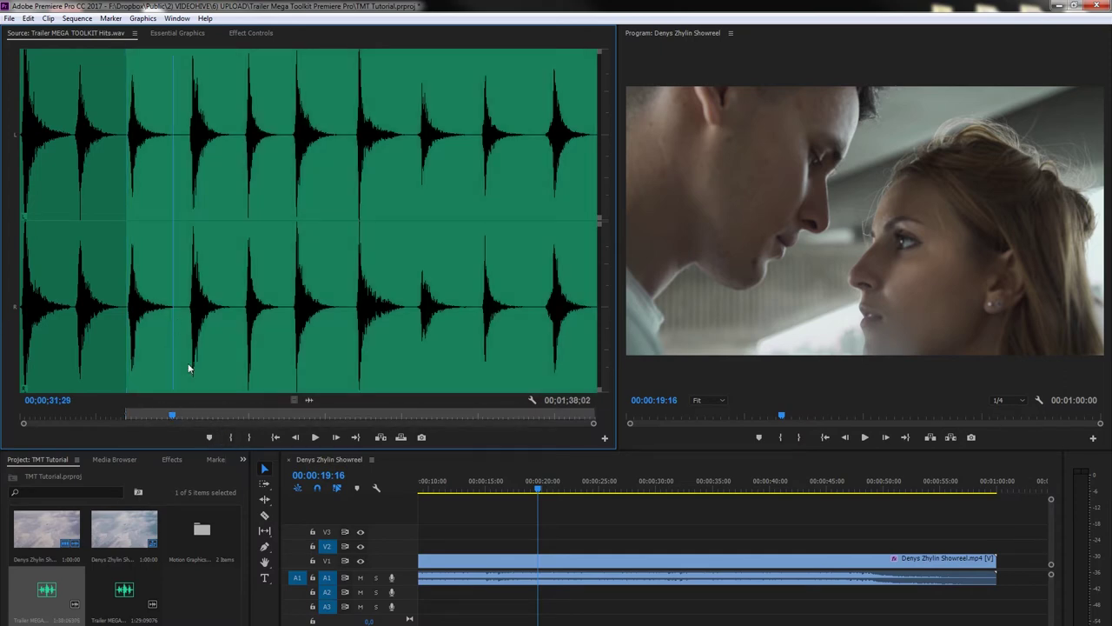
{"action": "left_click", "coordinate": [250, 437]}
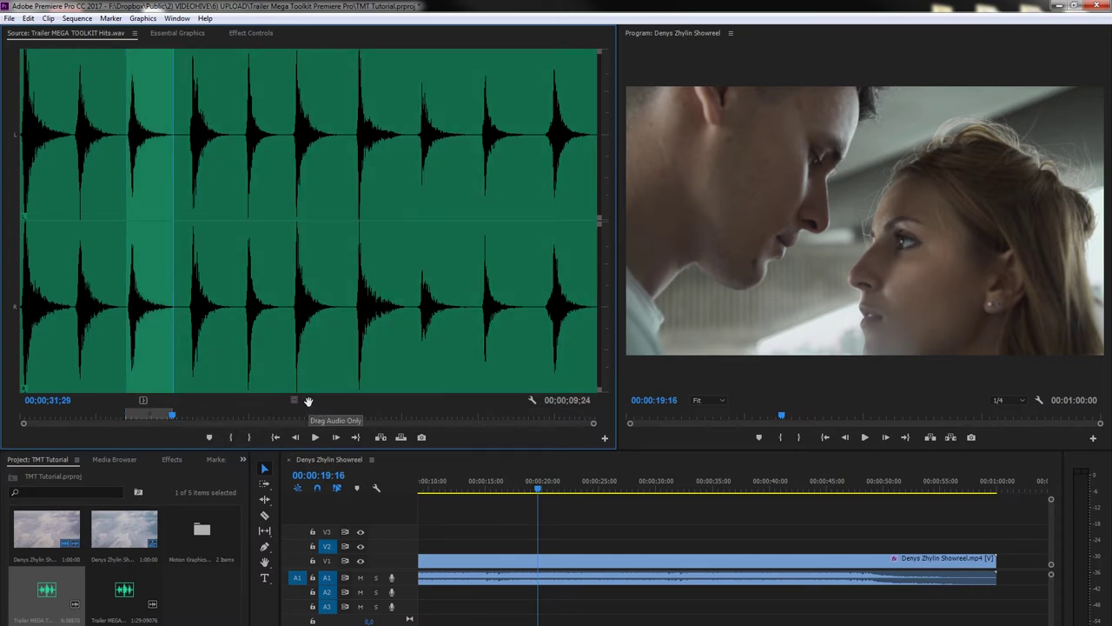
{"action": "left_click_drag", "start_coordinate": [309, 400], "coordinate": [509, 592]}
Enlarge A2, position the hit near 20 seconds, and play back from 00:00:18:06.
{"action": "double_click", "coordinate": [408, 593]}
{"action": "scroll", "coordinate": [556, 599], "scroll_direction": "left", "scroll_amount": 1}
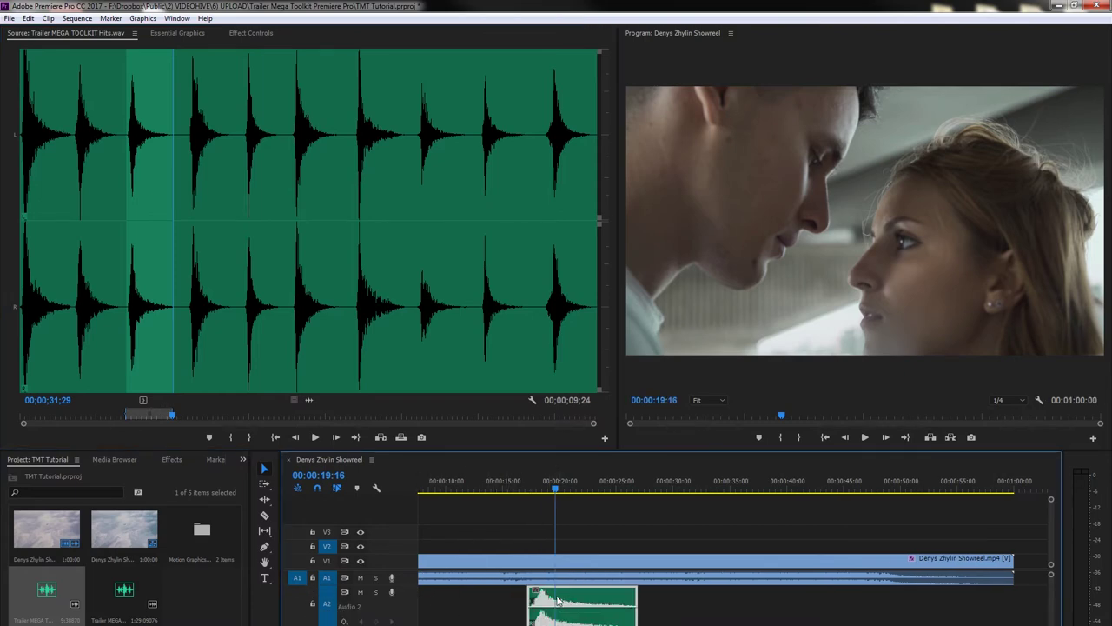
{"action": "left_click_drag", "start_coordinate": [576, 602], "coordinate": [572, 602]}
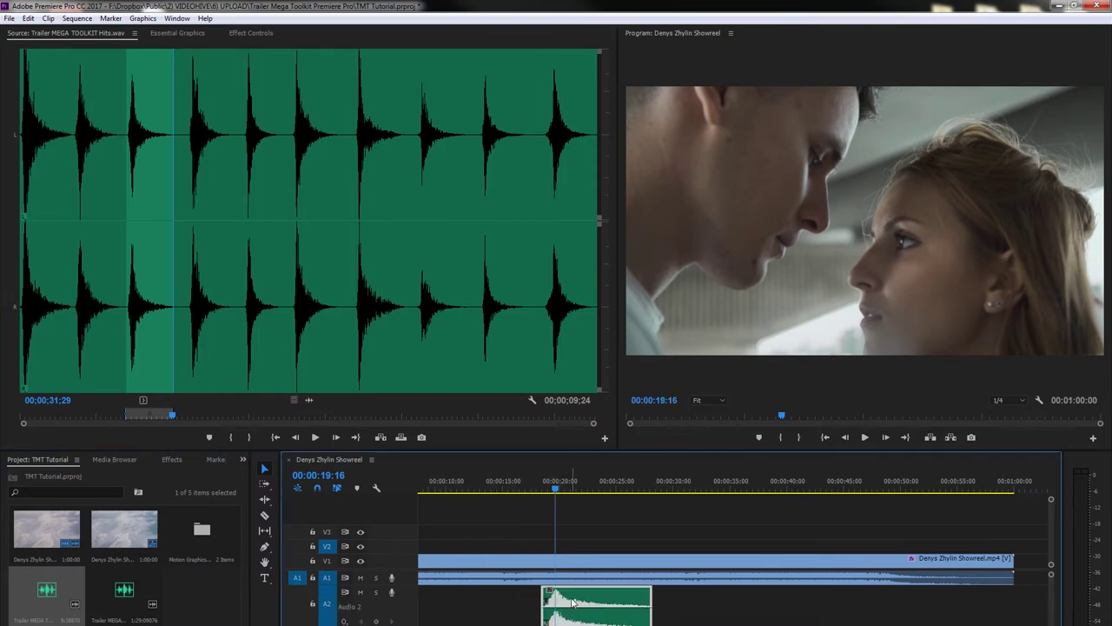
{"action": "left_click", "coordinate": [542, 491]}
{"action": "left_click", "coordinate": [868, 438]}
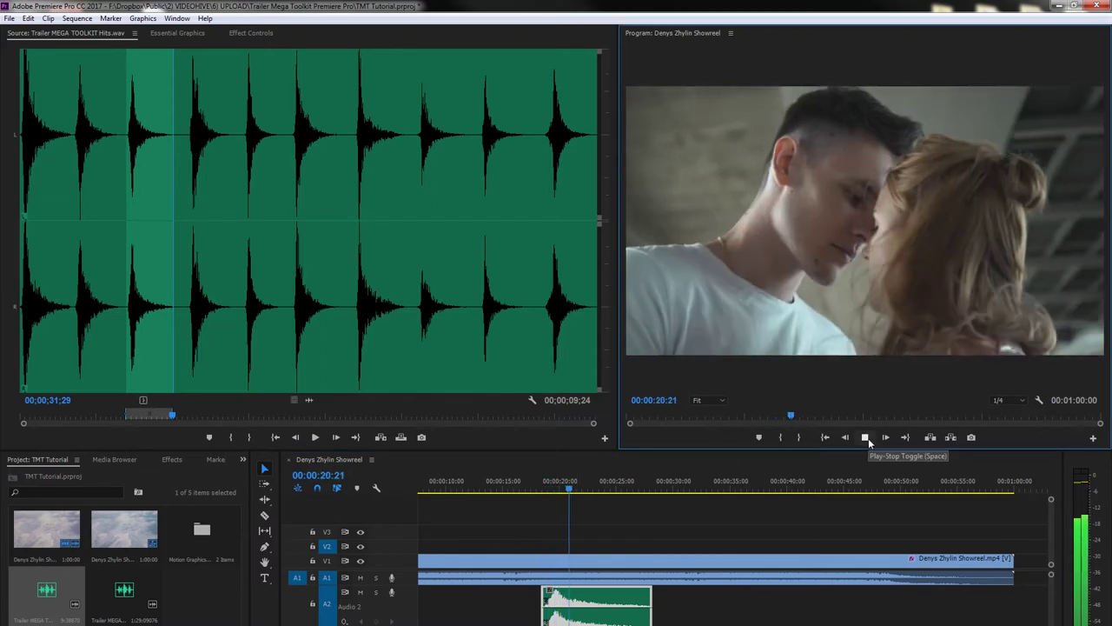
{"action": "left_click", "coordinate": [868, 438]}
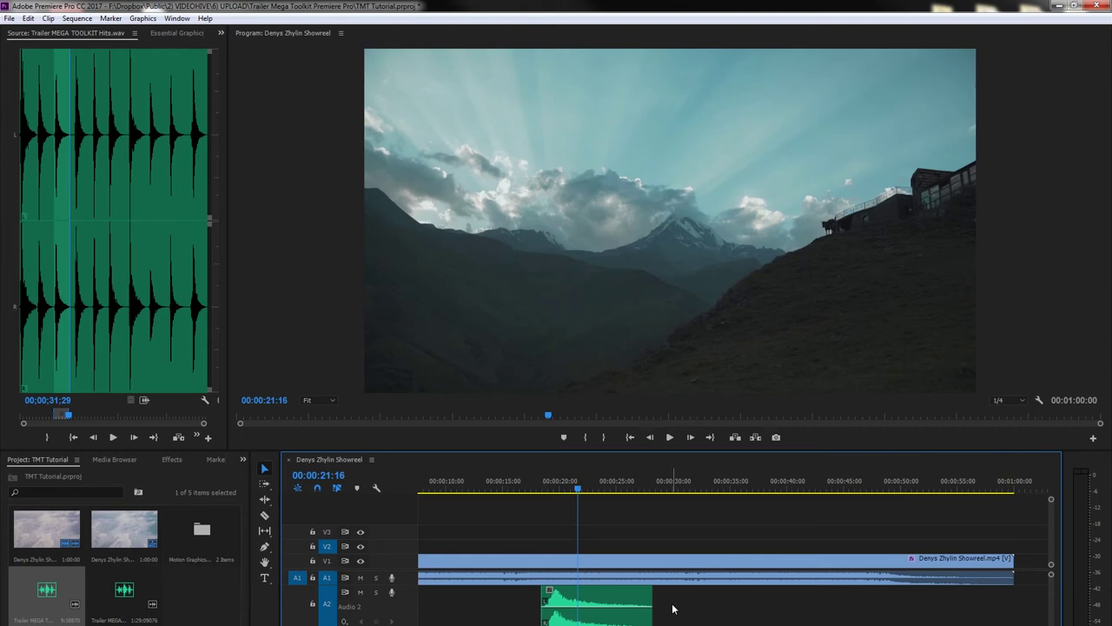